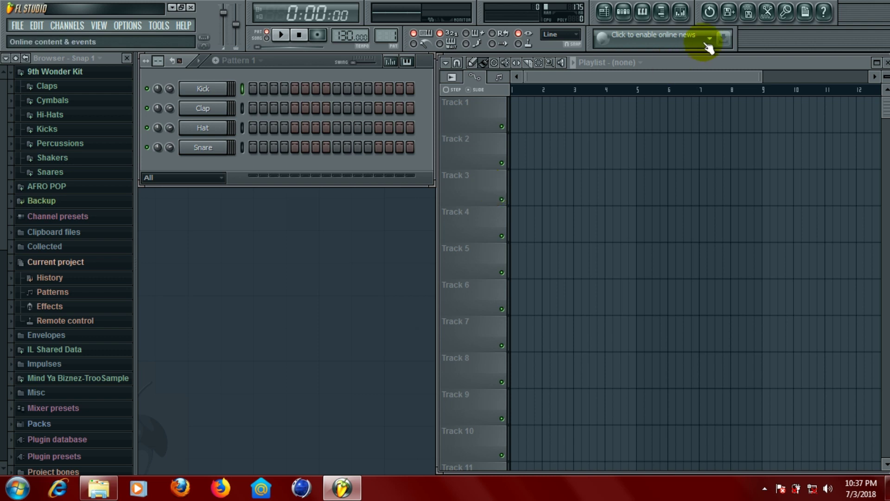
# Open the mixer and bring it in front of the channel rack.
pyautogui.click(680, 13)
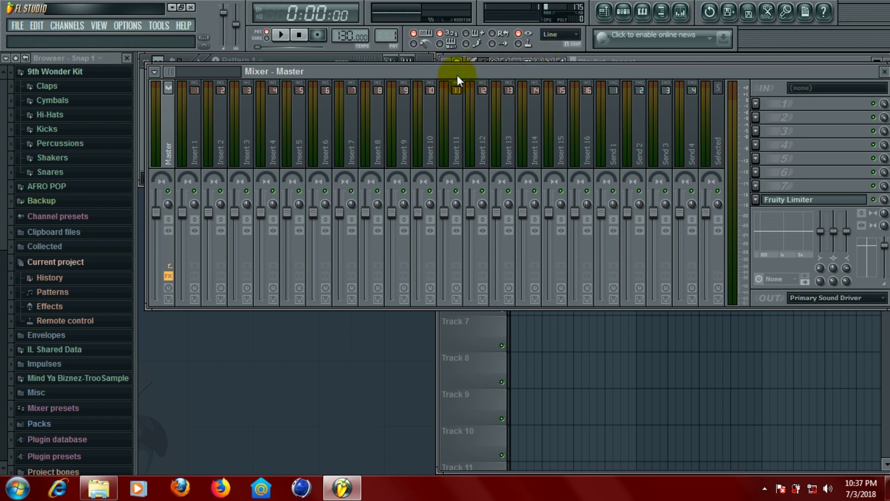
pyautogui.click(300, 57)
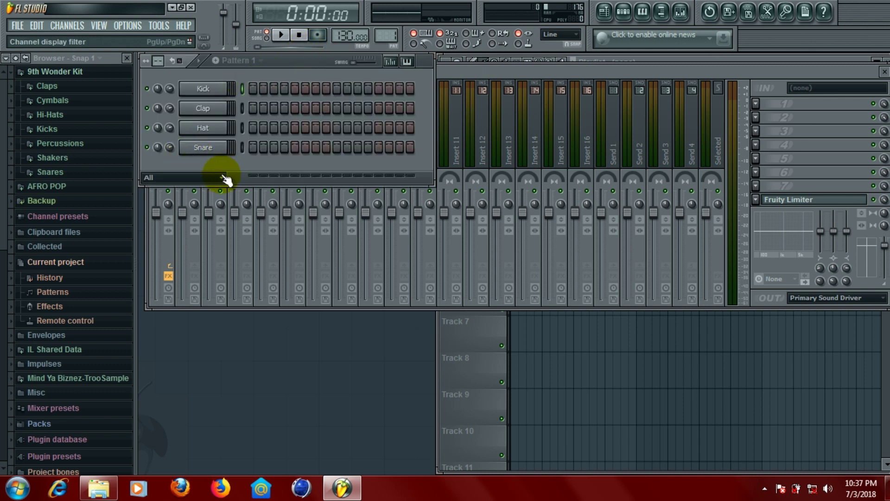
pyautogui.click(504, 73)
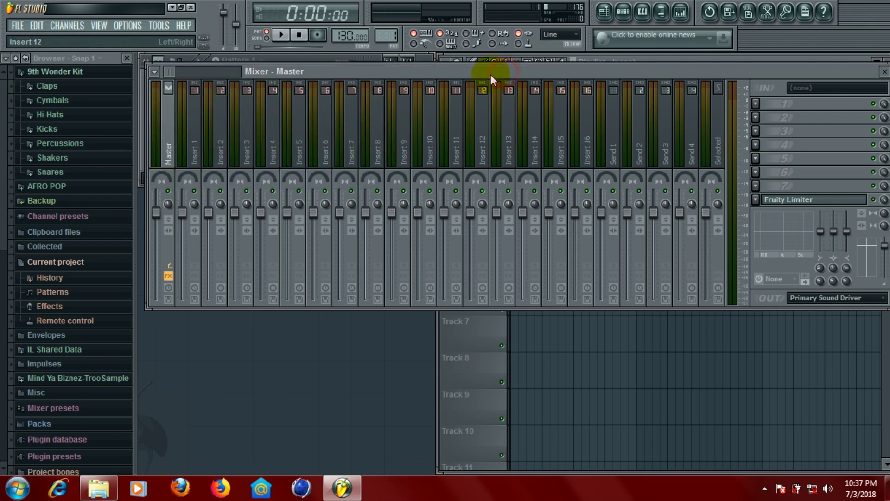
# Look through the mixer's insert tracks 1 to 7, then return to Insert 1.
pyautogui.click(194, 145)
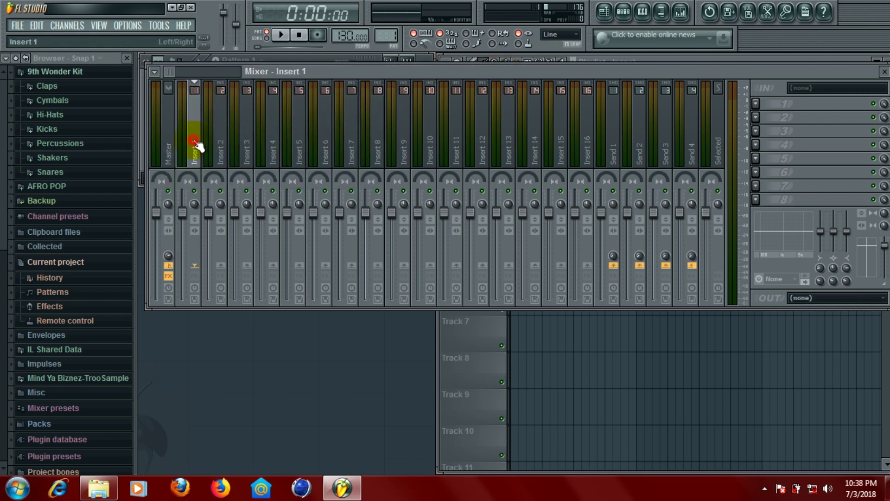
pyautogui.click(231, 146)
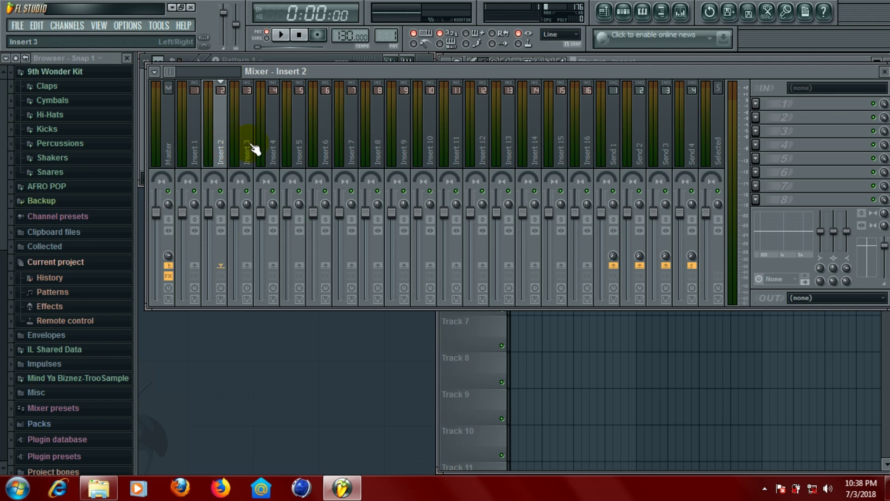
pyautogui.click(246, 146)
pyautogui.click(272, 146)
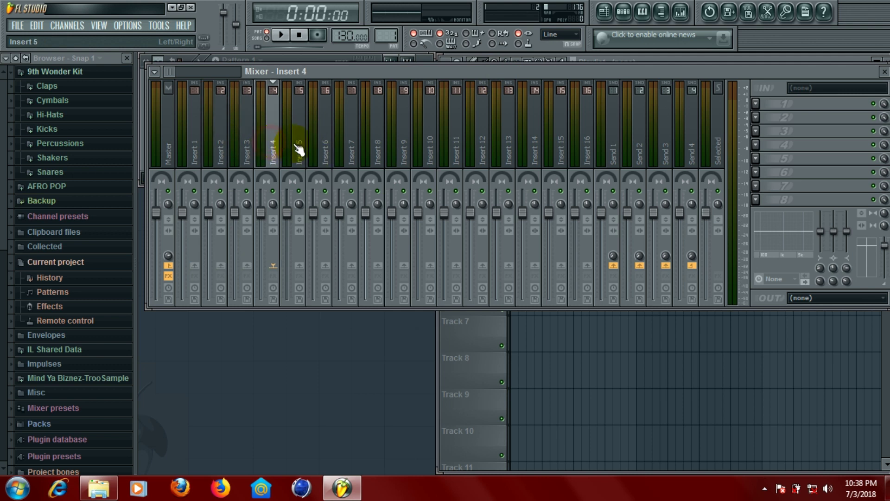
pyautogui.click(300, 150)
pyautogui.click(326, 149)
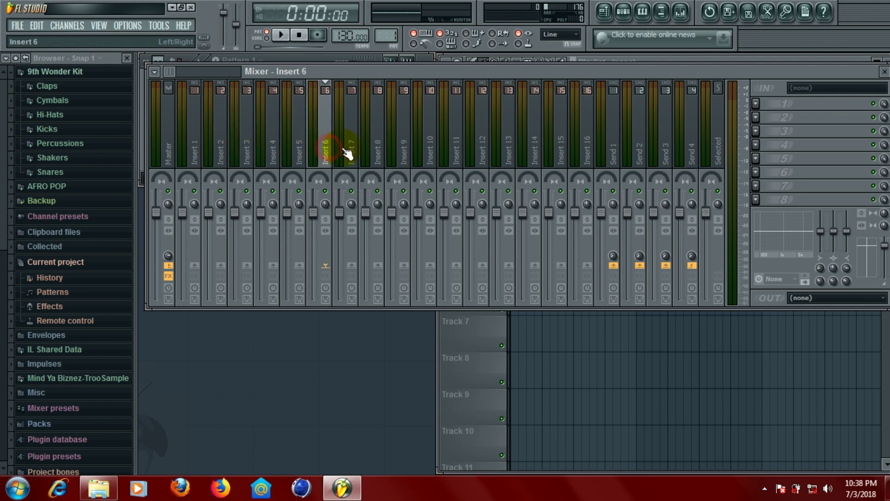
pyautogui.click(354, 153)
pyautogui.click(199, 143)
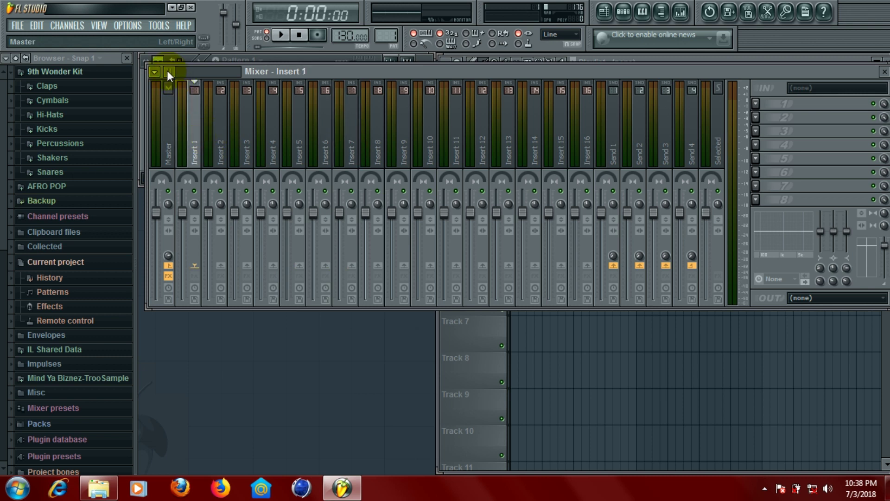
# Examine the mixer's Master track, the first few insert tracks and the Send 1 track with its effect slots.
pyautogui.click(174, 122)
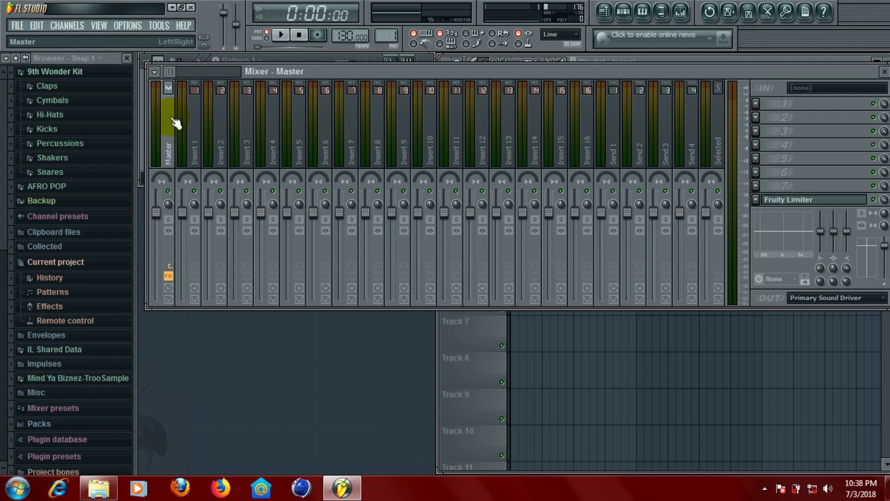
pyautogui.click(198, 139)
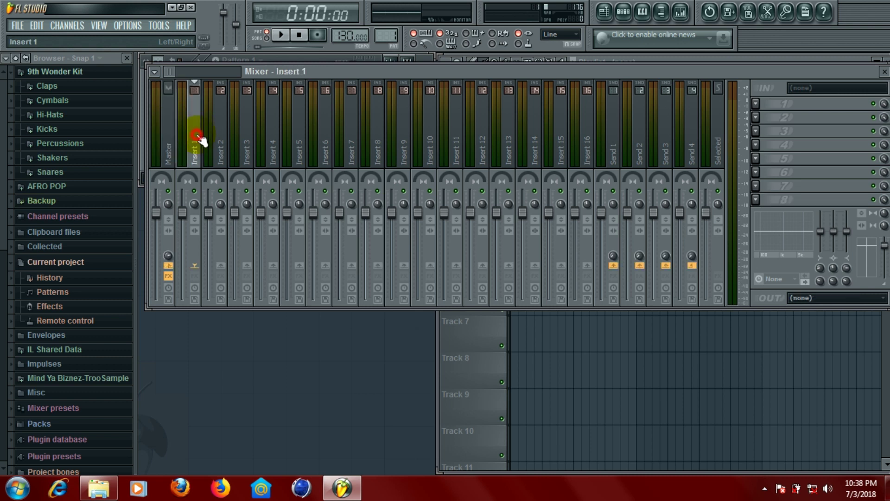
pyautogui.click(227, 142)
pyautogui.click(266, 144)
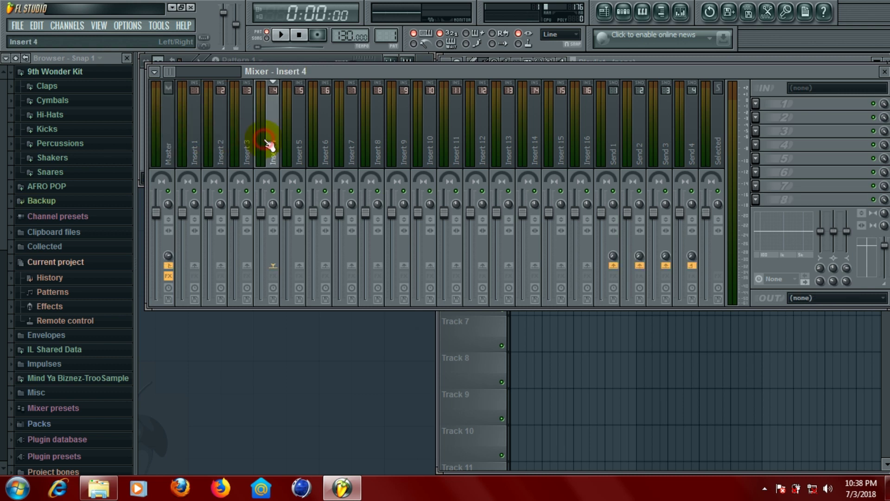
pyautogui.click(197, 141)
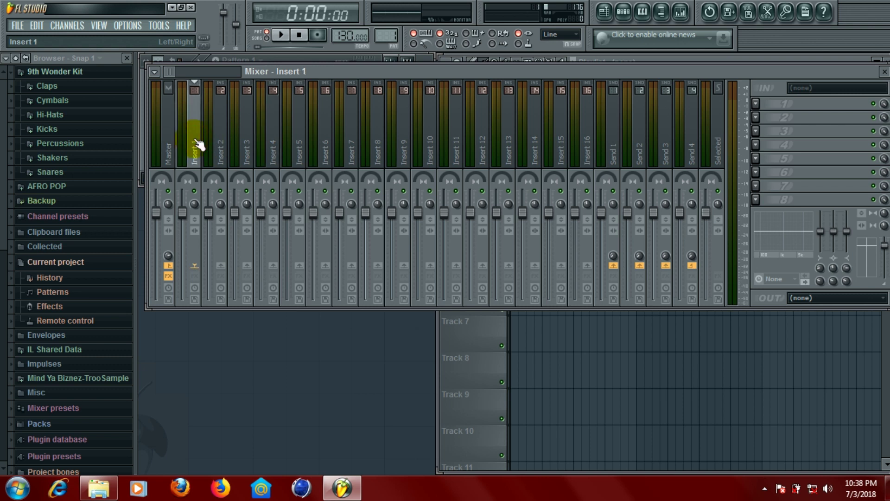
pyautogui.click(221, 142)
pyautogui.click(197, 143)
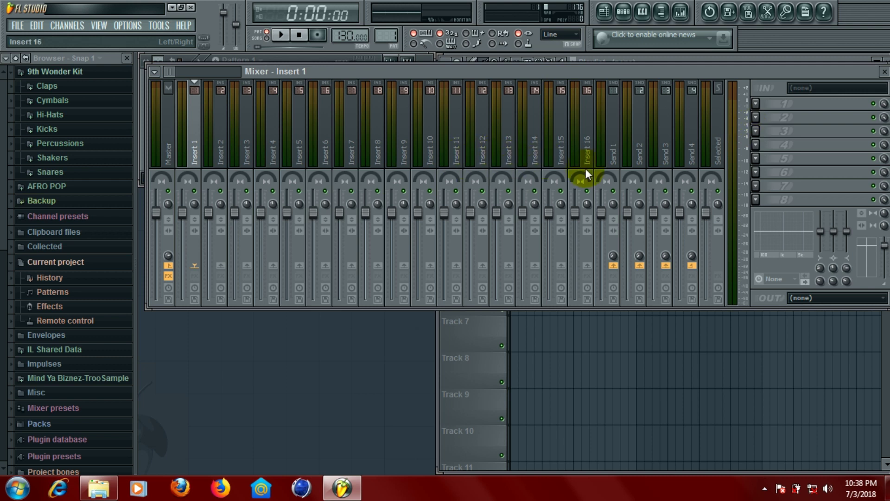
pyautogui.click(621, 154)
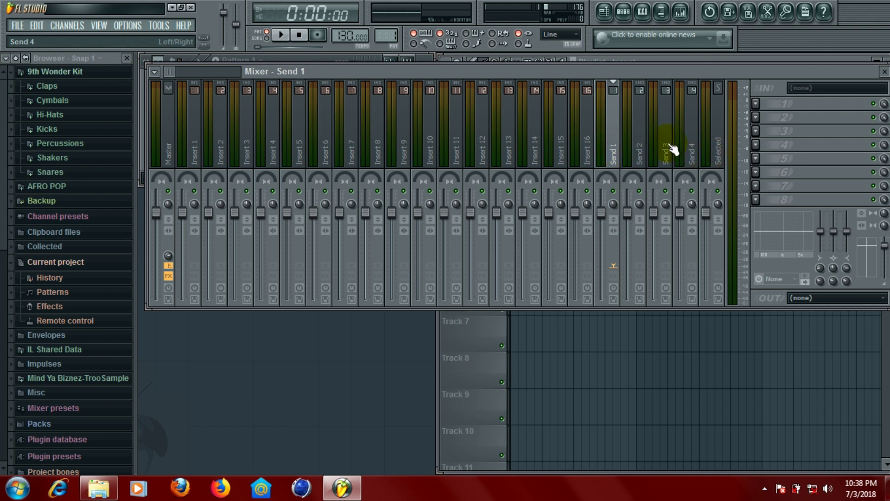
pyautogui.click(763, 102)
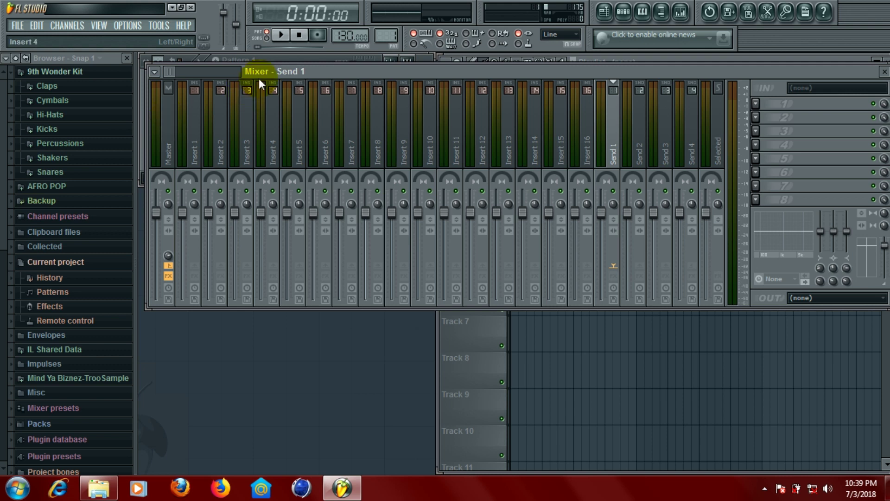
# Place Snare hits on steps 1, 2, 5 and 7 in the channel rack and play the pattern briefly.
pyautogui.click(281, 60)
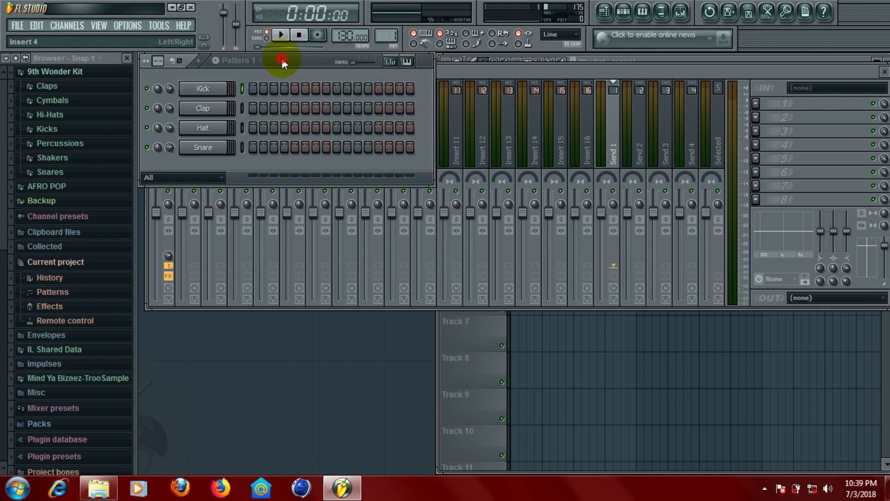
pyautogui.click(253, 148)
pyautogui.click(265, 147)
pyautogui.click(294, 147)
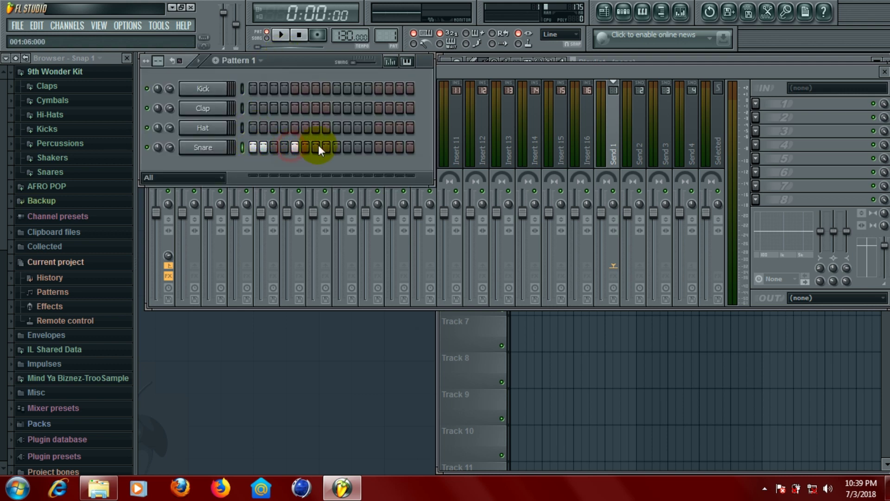
pyautogui.click(281, 34)
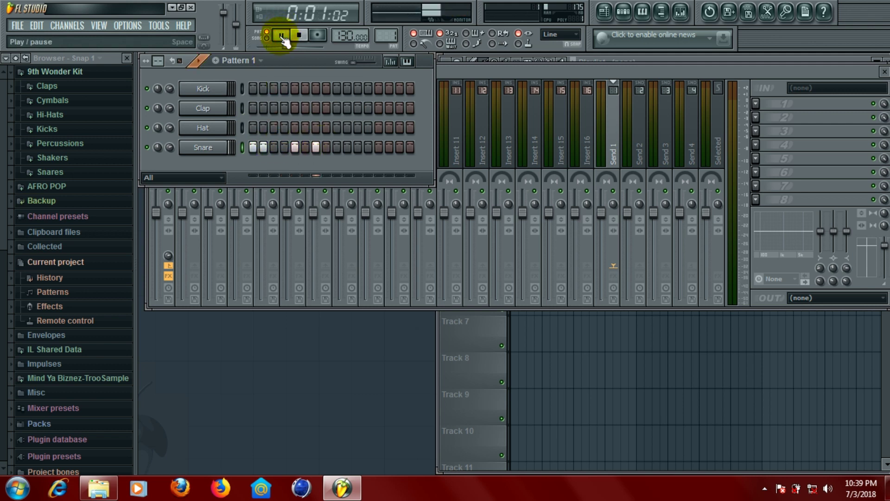
pyautogui.click(282, 35)
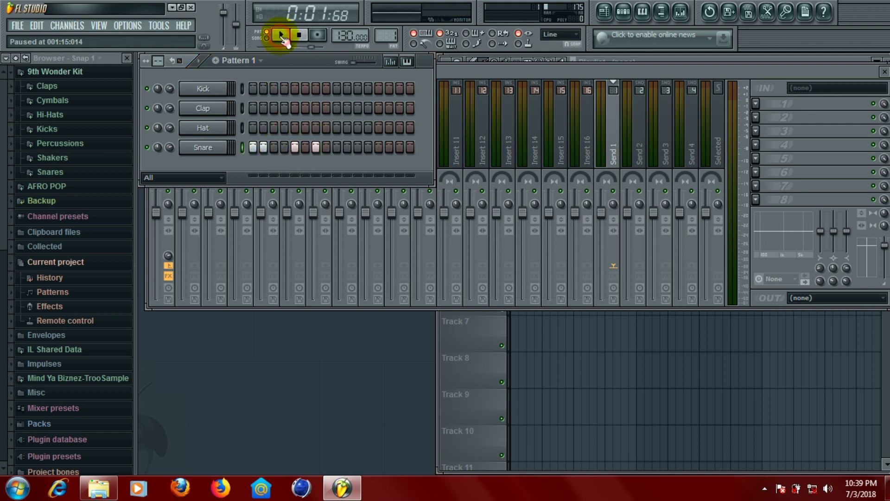
# Replace the Snare channel's sample with Bnt_Snr from the 9th Wonder Kit's Snares folder.
pyautogui.click(50, 172)
pyautogui.click(62, 151)
pyautogui.moveTo(70, 156); pyautogui.dragTo(210, 147)
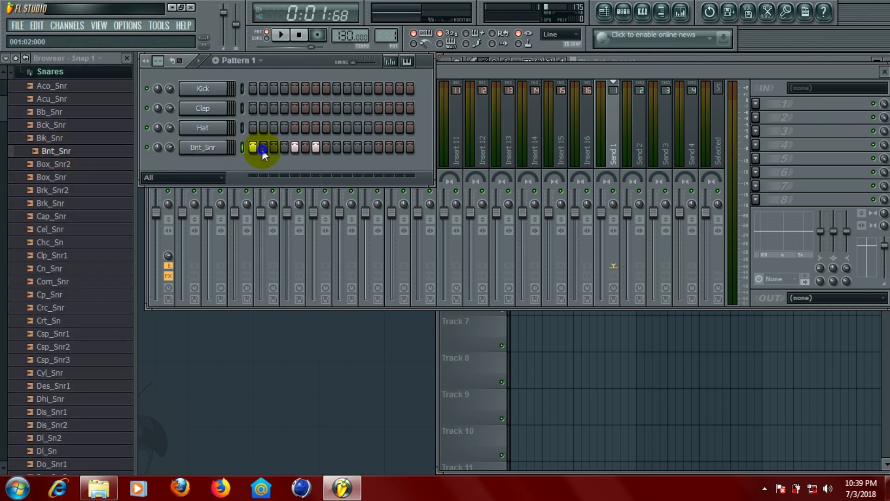
# Remove the Bnt_Snr hit on step 2 and set the project tempo to 95 BPM.
pyautogui.click(263, 150)
pyautogui.moveTo(347, 36); pyautogui.dragTo(348, 54)
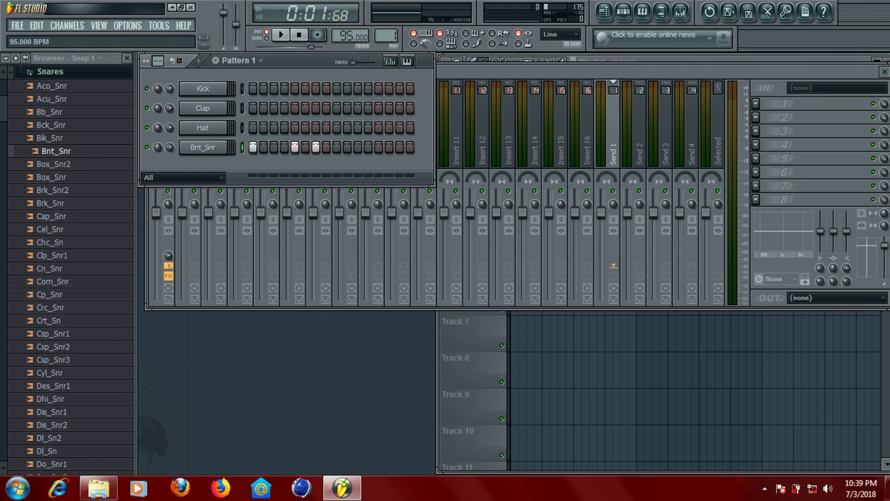
# Rearrange the Bnt_Snr hits to steps 1, 4, 7, 9, 12 and 15 while listening to the pattern.
pyautogui.click(316, 147)
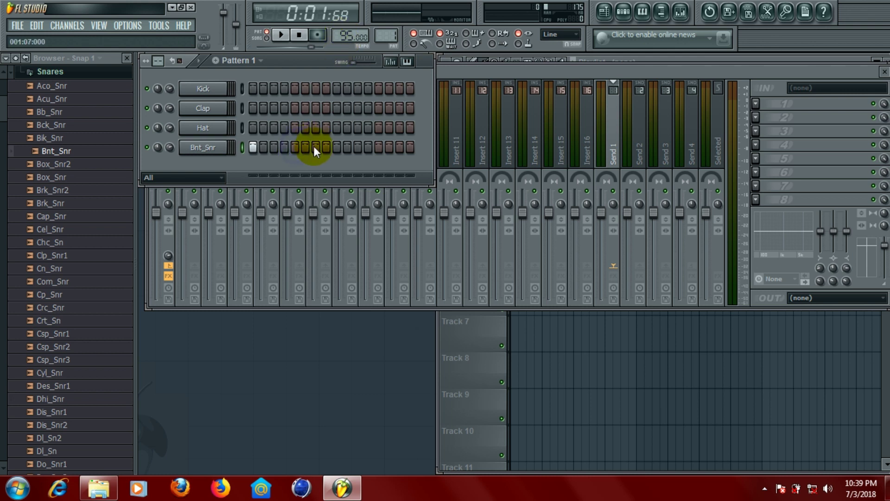
pyautogui.click(286, 146)
pyautogui.click(281, 35)
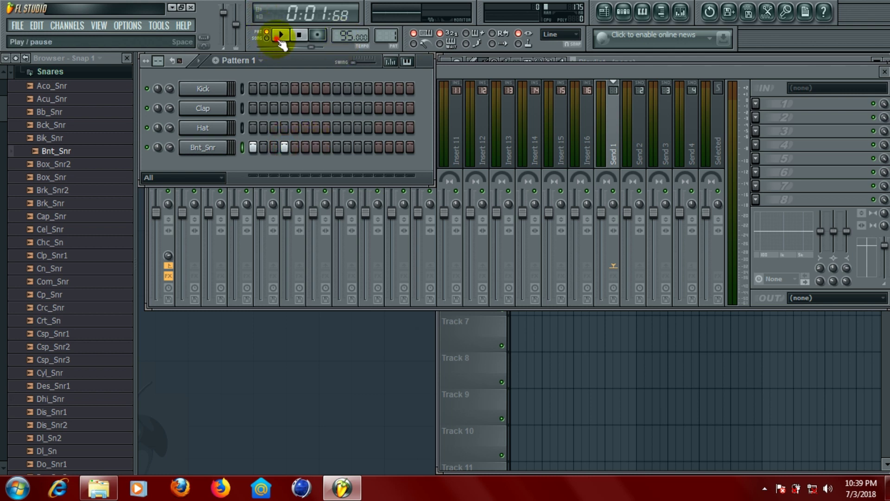
pyautogui.click(316, 146)
pyautogui.click(336, 146)
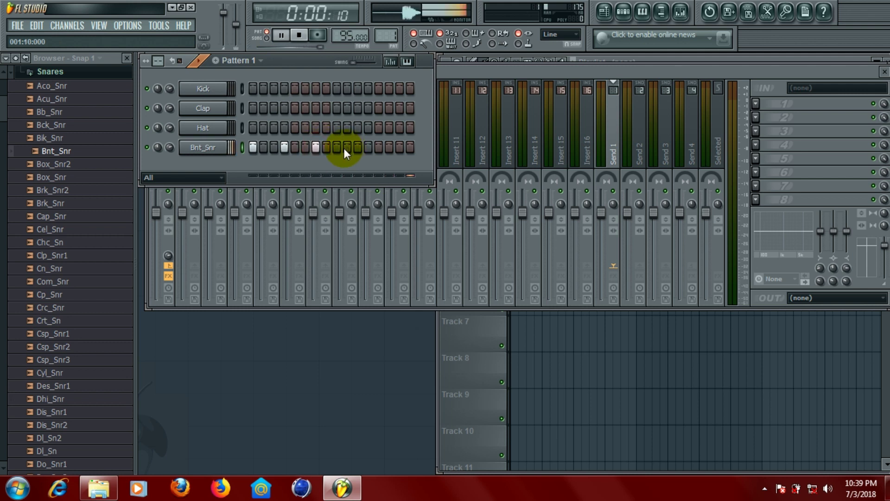
pyautogui.click(368, 147)
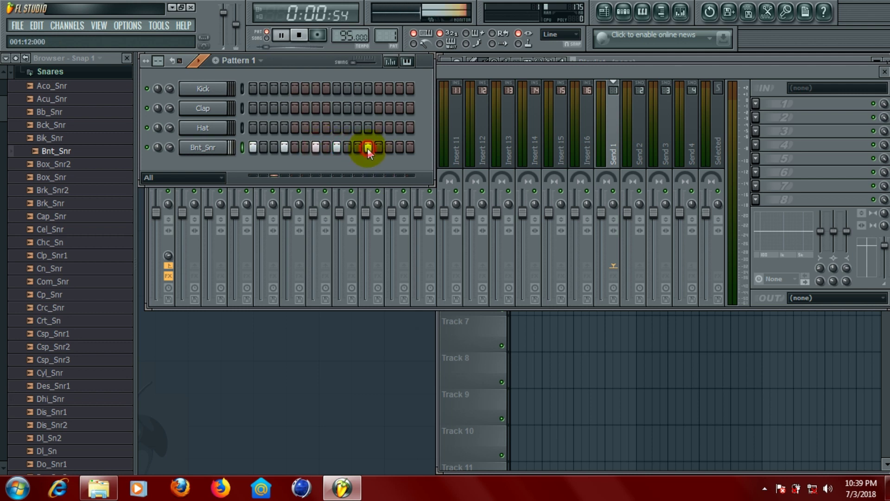
pyautogui.click(398, 147)
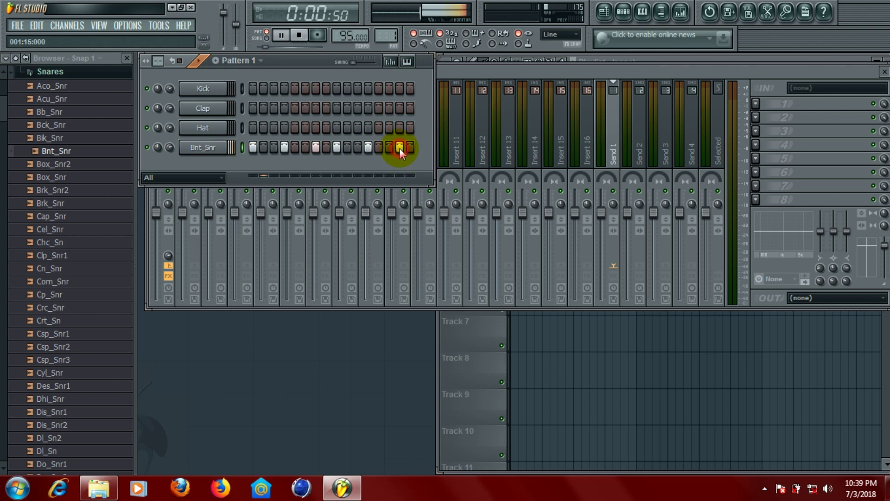
pyautogui.click(289, 40)
# Set the buffer length to 4048 samples (92 ms) in the audio settings and close the settings window.
pyautogui.click(132, 25)
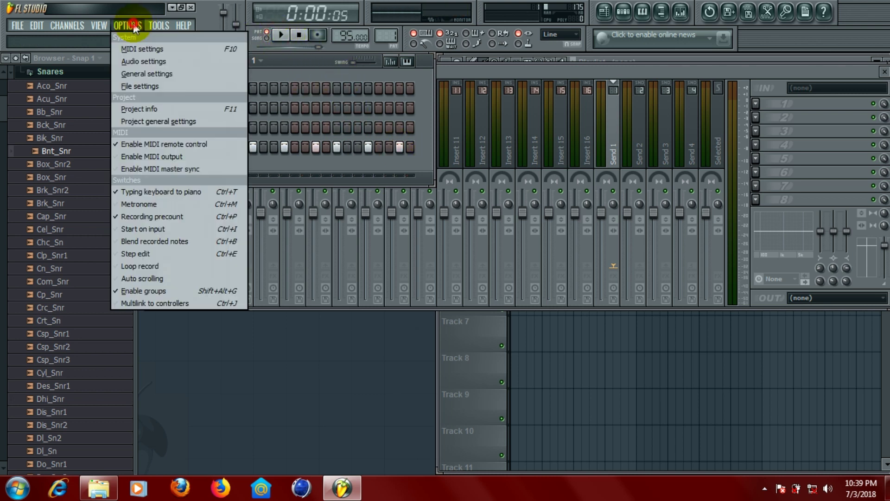
pyautogui.click(158, 60)
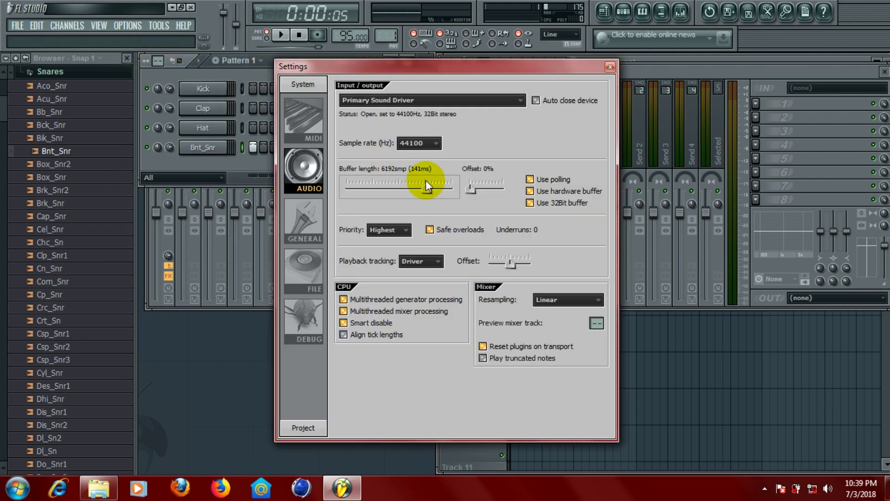
pyautogui.moveTo(426, 183); pyautogui.dragTo(399, 183)
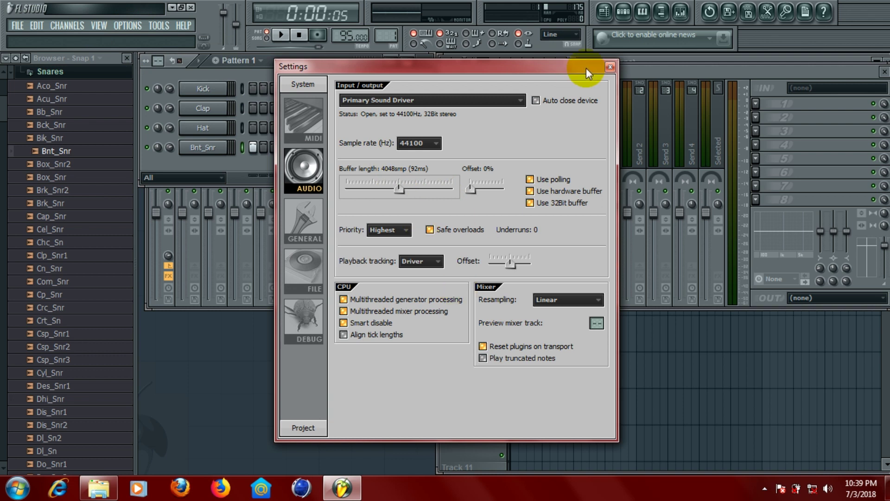
pyautogui.click(609, 67)
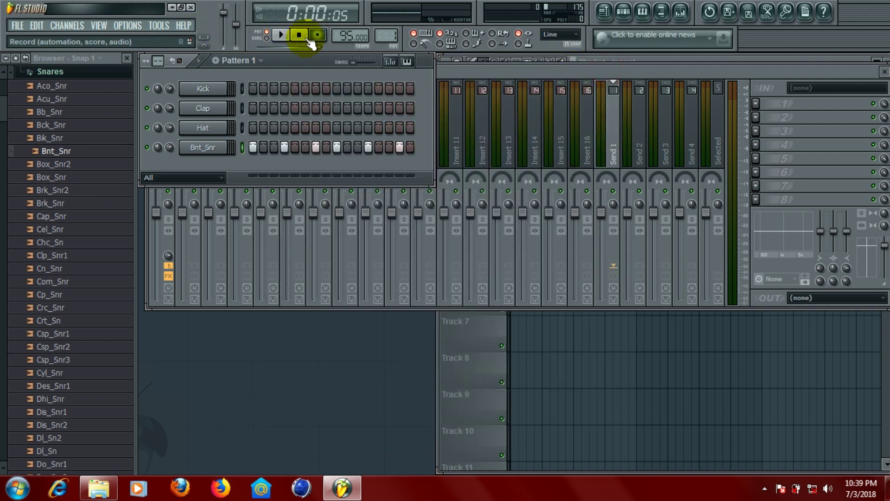
# Play back the Bnt_Snr pattern and check the mixer tracks between playbacks.
pyautogui.click(282, 37)
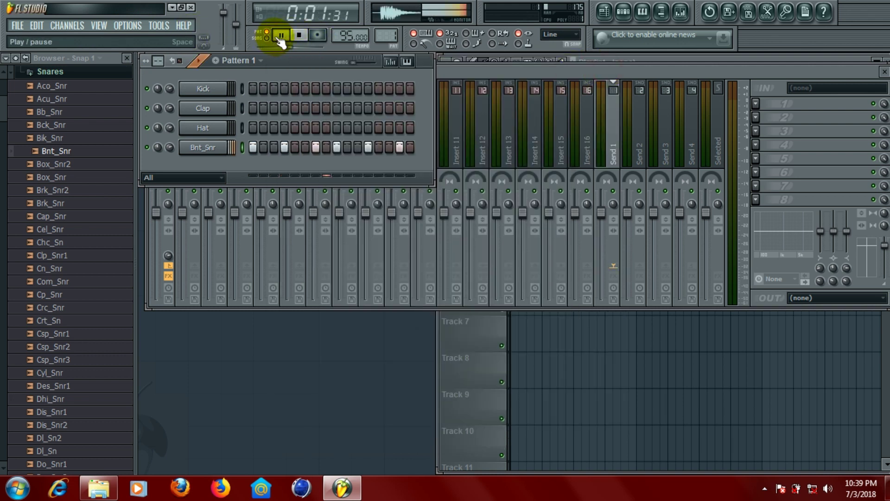
pyautogui.click(282, 37)
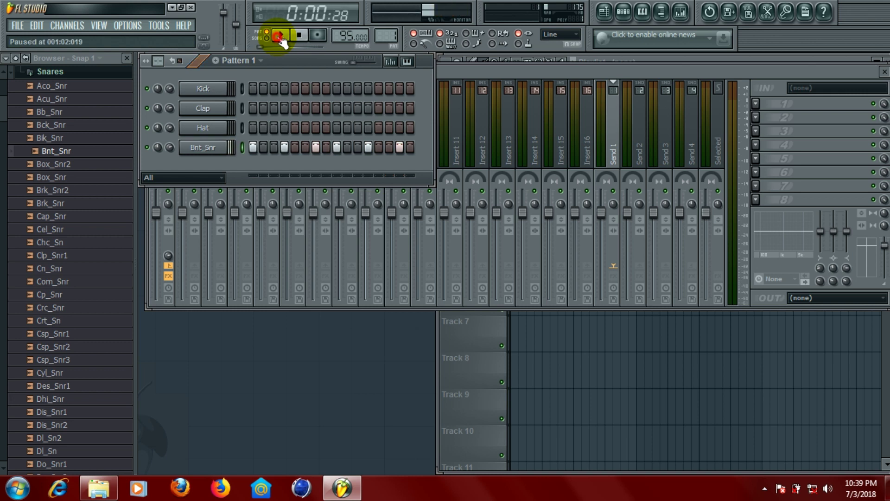
pyautogui.click(447, 69)
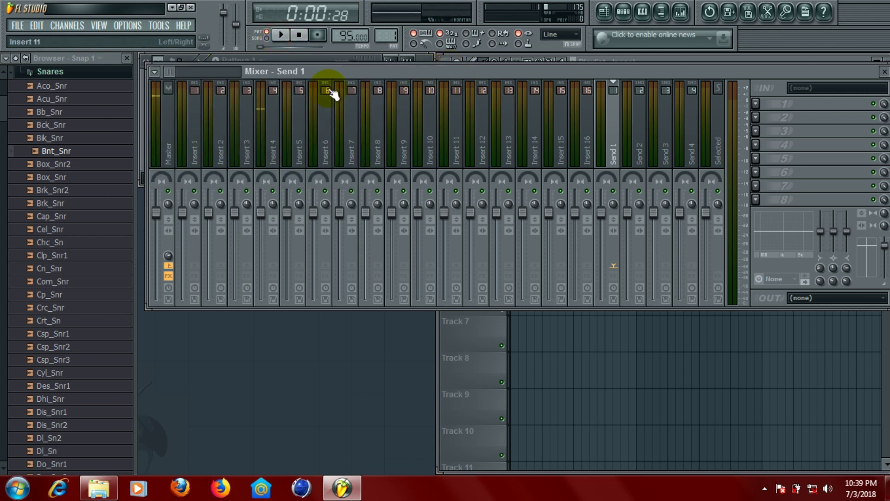
pyautogui.click(142, 169)
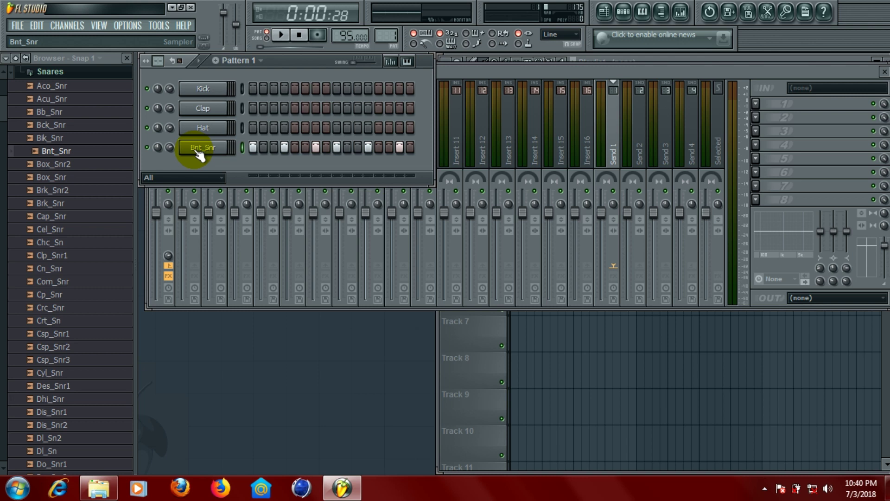
pyautogui.click(281, 35)
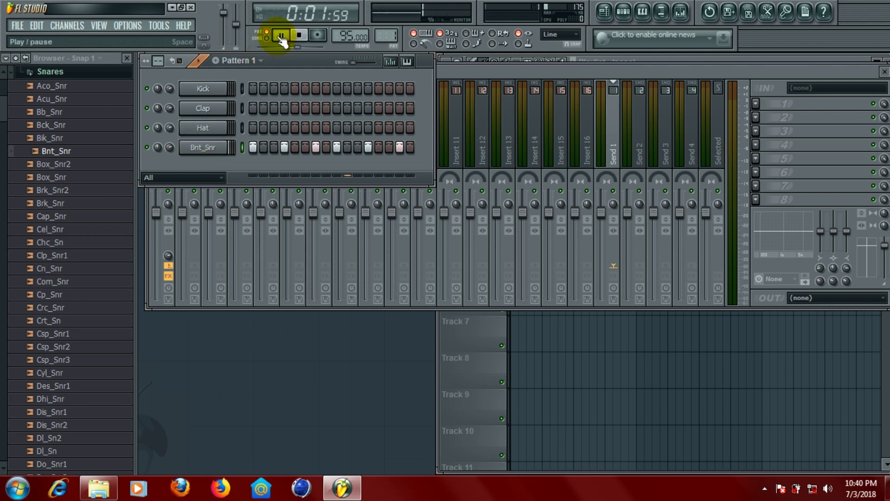
# Adjust the Bnt_Snr channel's volume in the step sequencer and play the pattern after each change.
pyautogui.click(281, 36)
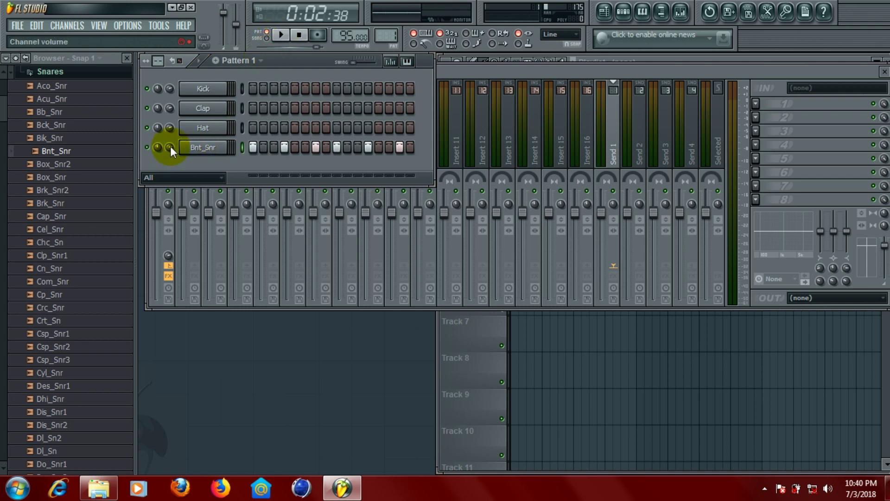
pyautogui.moveTo(171, 146); pyautogui.dragTo(171, 156)
pyautogui.click(281, 36)
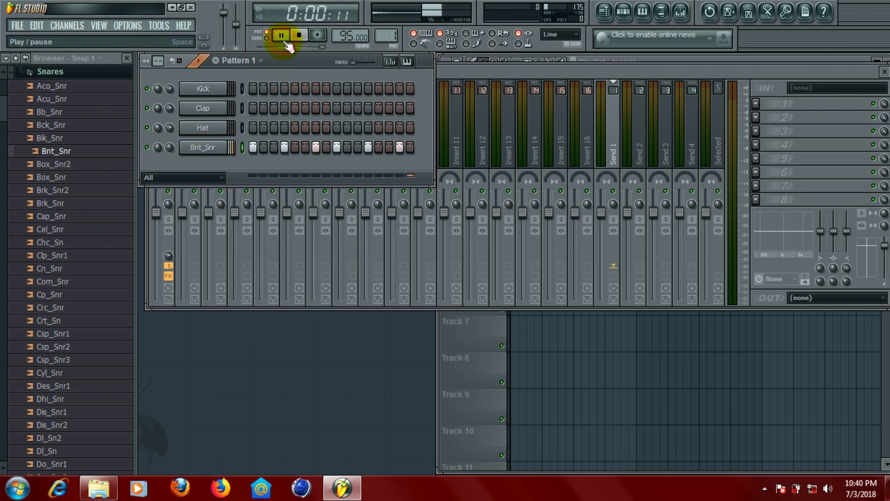
pyautogui.click(282, 39)
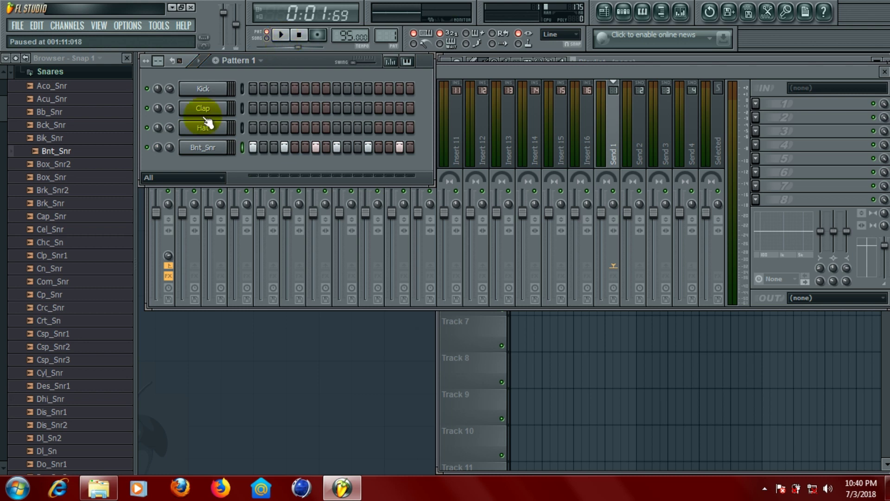
pyautogui.moveTo(170, 147); pyautogui.dragTo(170, 146)
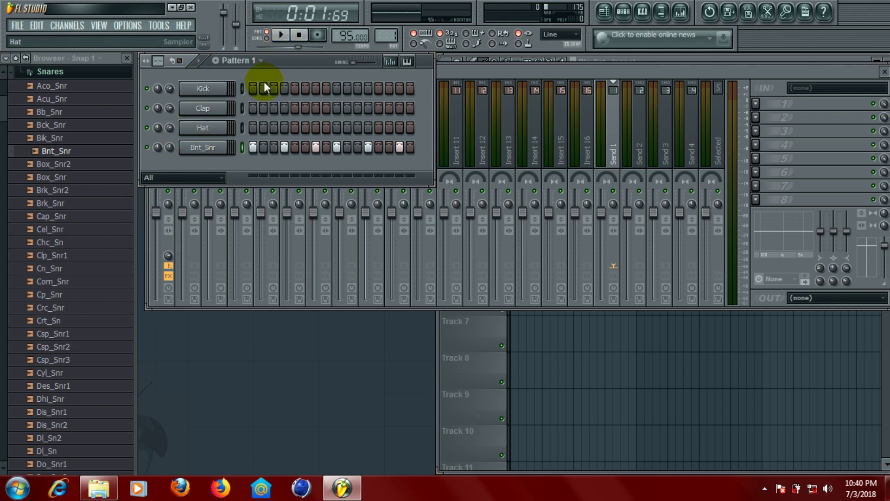
pyautogui.click(281, 37)
pyautogui.click(282, 37)
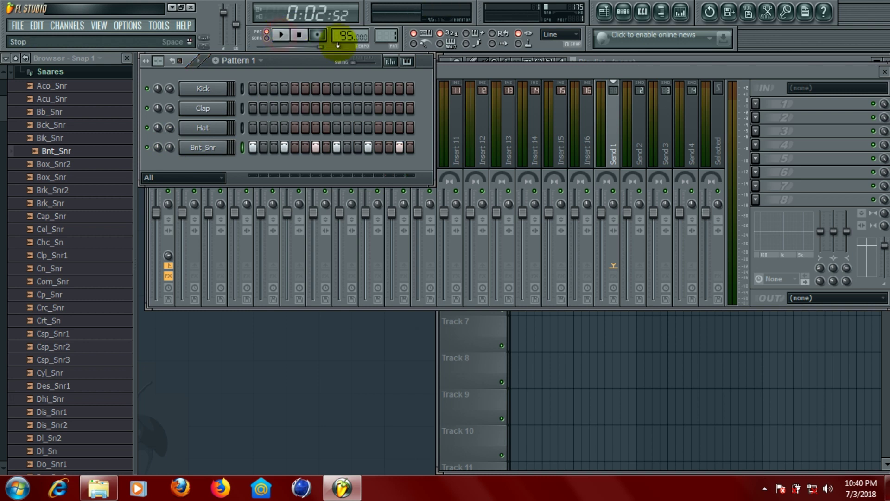
# Move the mixer below the step sequencer, assign the Bnt_Snr channel to a free mixer track and play the pattern to check its level.
pyautogui.click(453, 71)
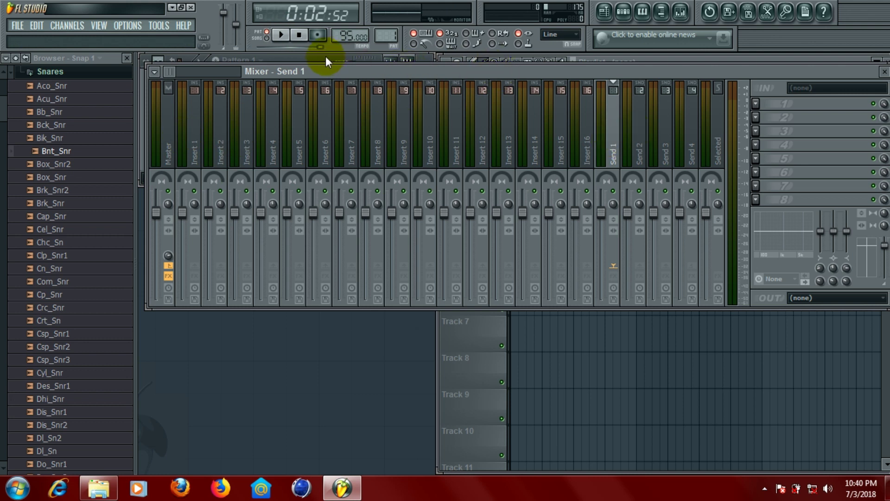
pyautogui.moveTo(335, 75); pyautogui.dragTo(378, 186)
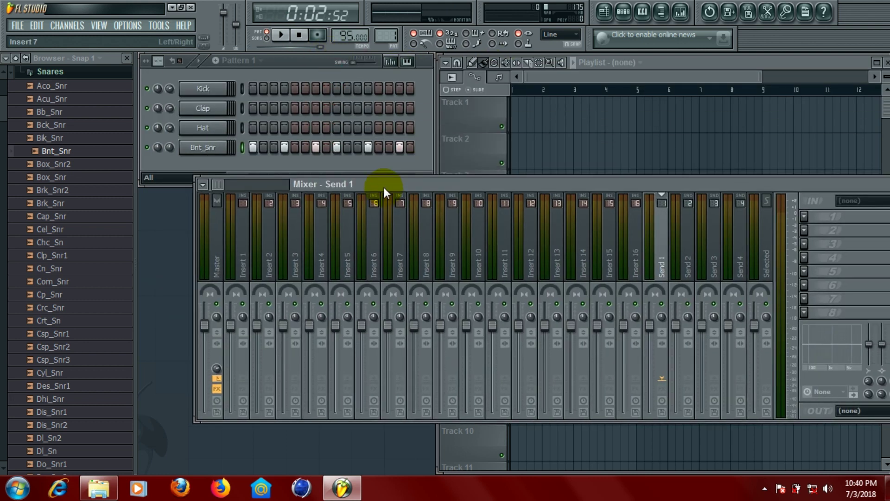
pyautogui.click(214, 150)
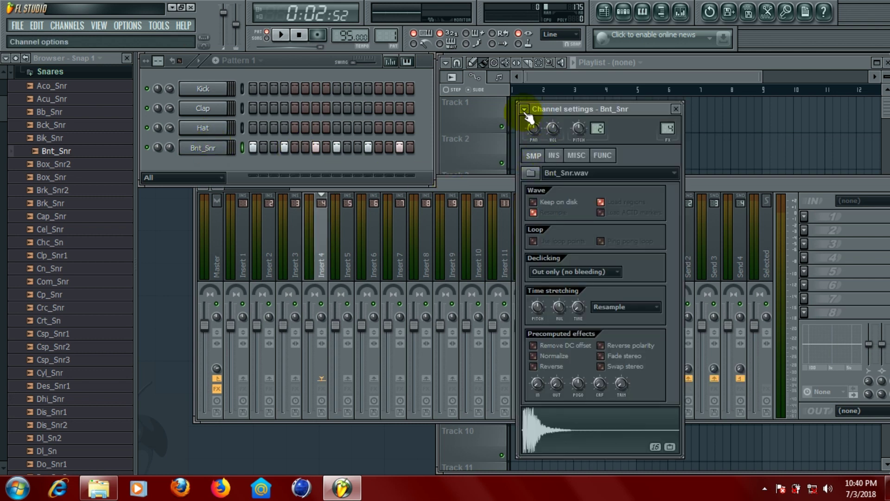
pyautogui.moveTo(563, 108); pyautogui.dragTo(323, 88)
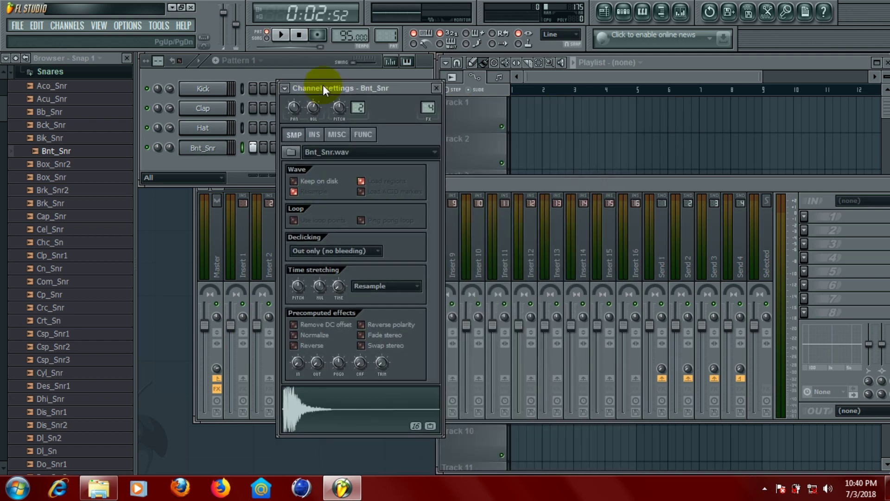
pyautogui.click(284, 89)
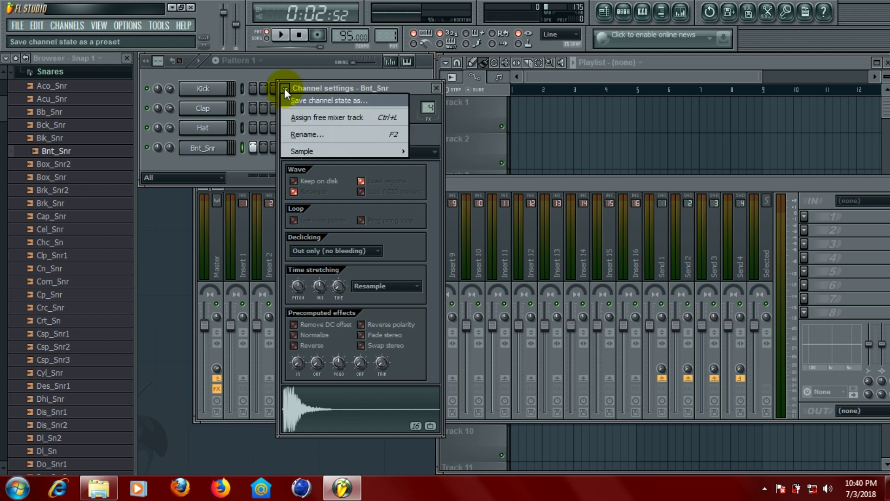
pyautogui.click(290, 118)
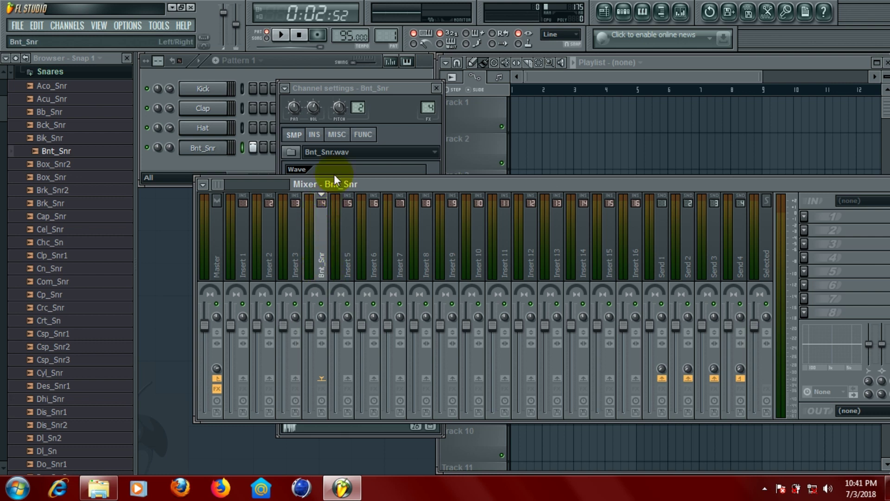
pyautogui.click(284, 40)
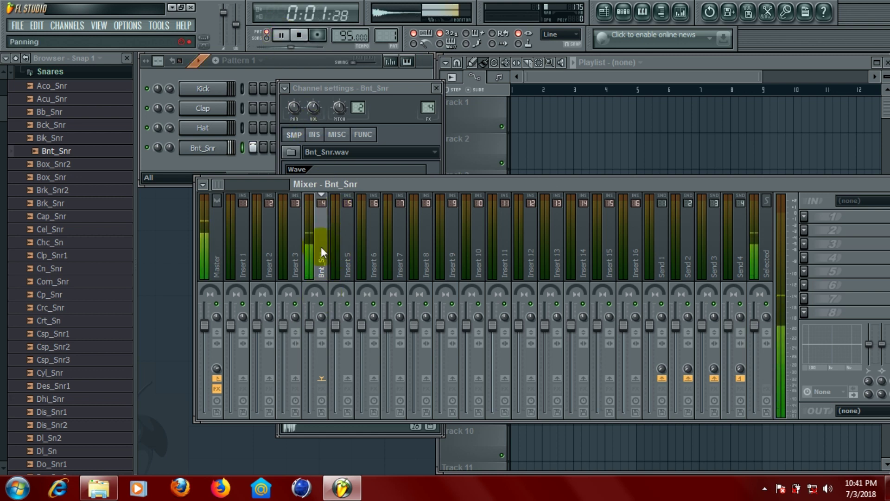
pyautogui.click(281, 35)
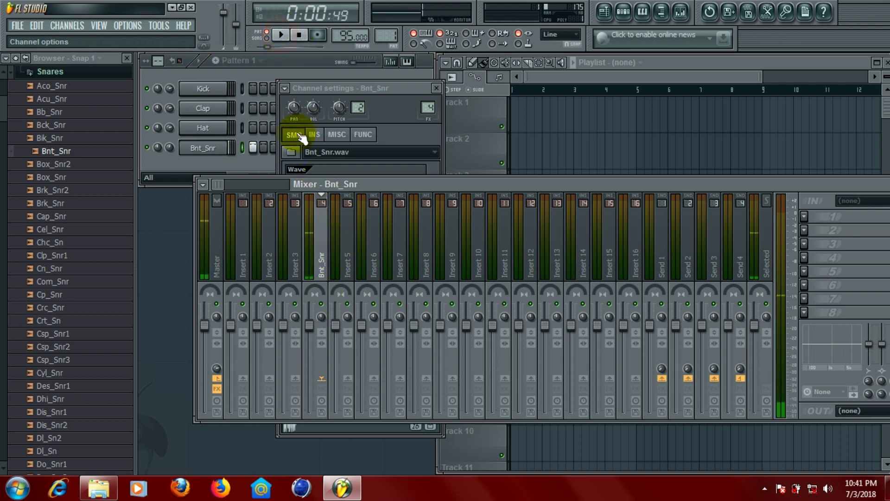
# Pull the Bnt_Snr mixer track's fader all the way down and play the pattern to test it.
pyautogui.moveTo(308, 323); pyautogui.dragTo(308, 410)
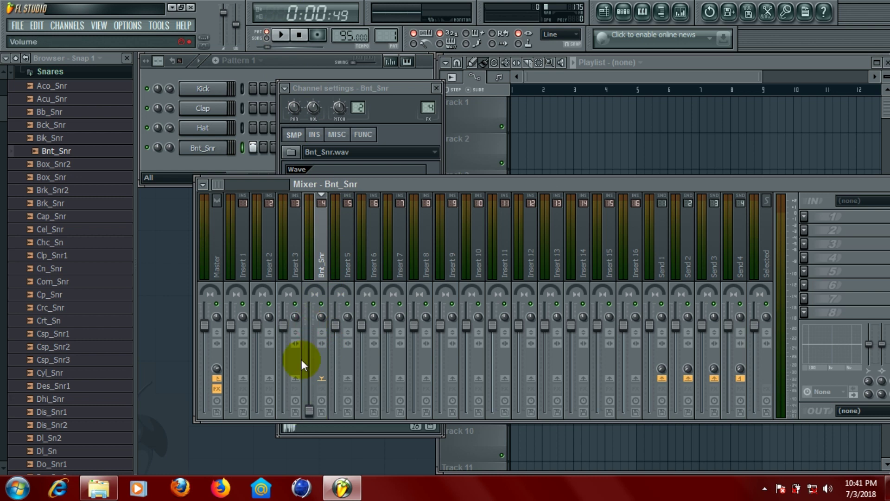
pyautogui.click(282, 38)
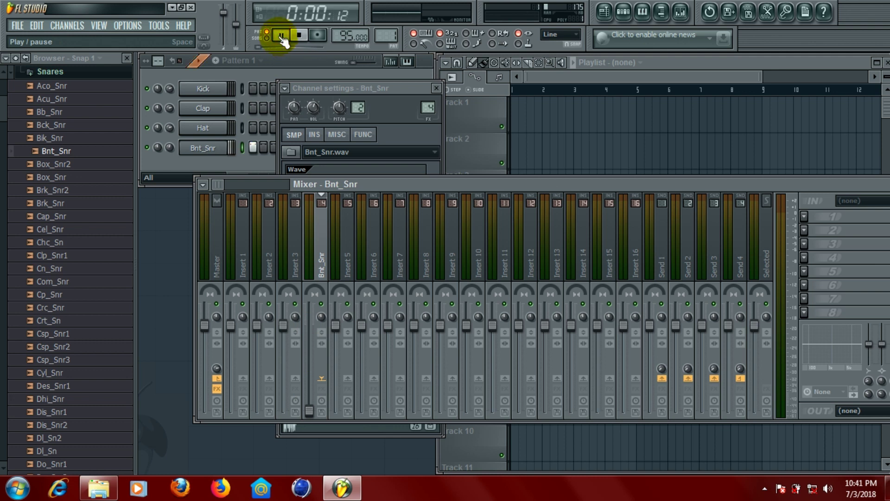
pyautogui.click(281, 37)
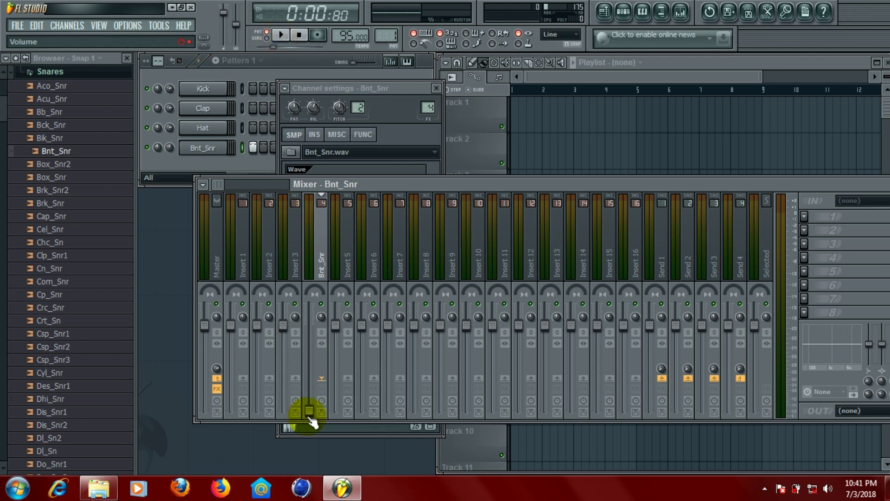
# Raise the Bnt_Snr mixer track's fader to 95% (-1.2 dB) and play the pattern.
pyautogui.moveTo(308, 410); pyautogui.dragTo(309, 328)
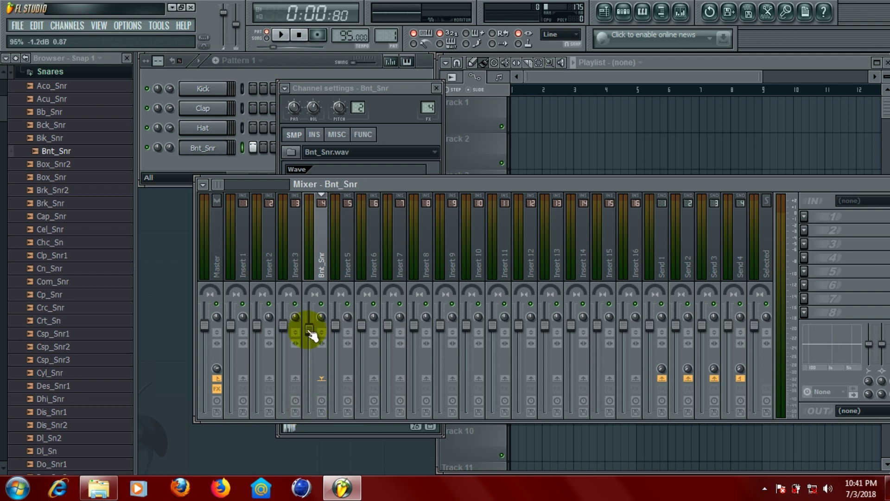
pyautogui.click(281, 35)
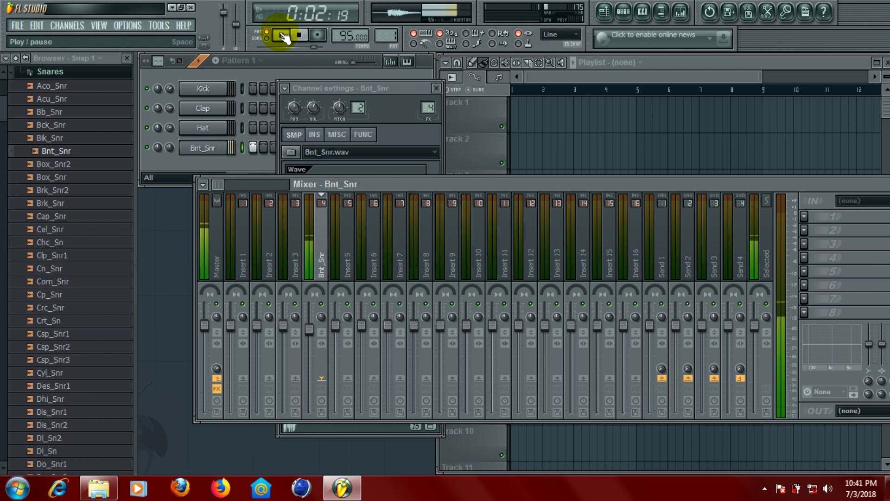
pyautogui.click(282, 36)
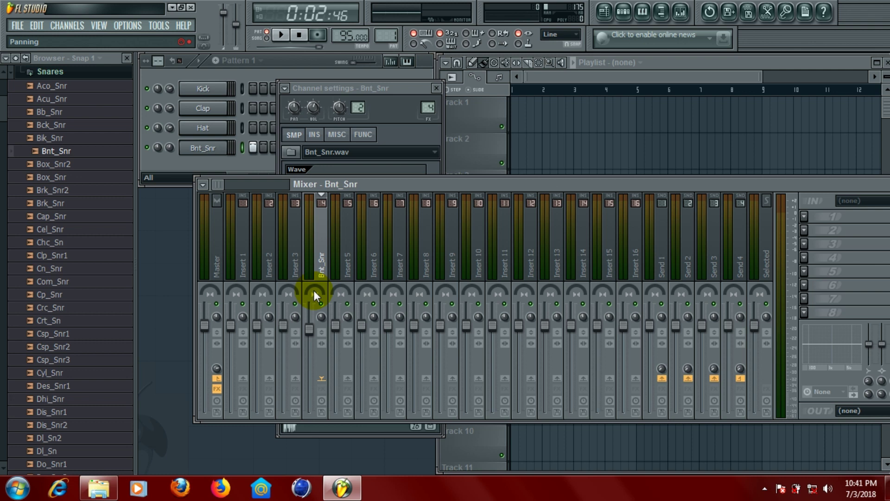
# Load Fruity Reeverb 2 into the first effect slot of the Bnt_Snr mixer track, play the pattern and close the effect window.
pyautogui.moveTo(402, 183); pyautogui.dragTo(349, 138)
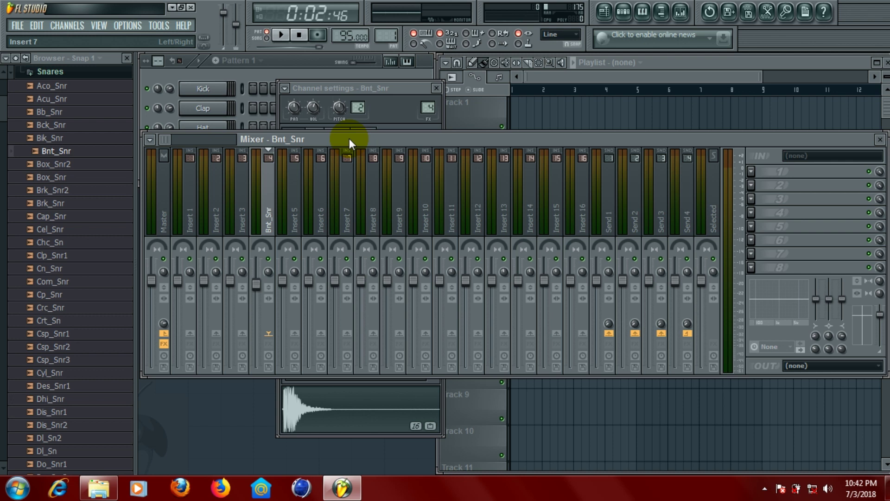
pyautogui.click(281, 35)
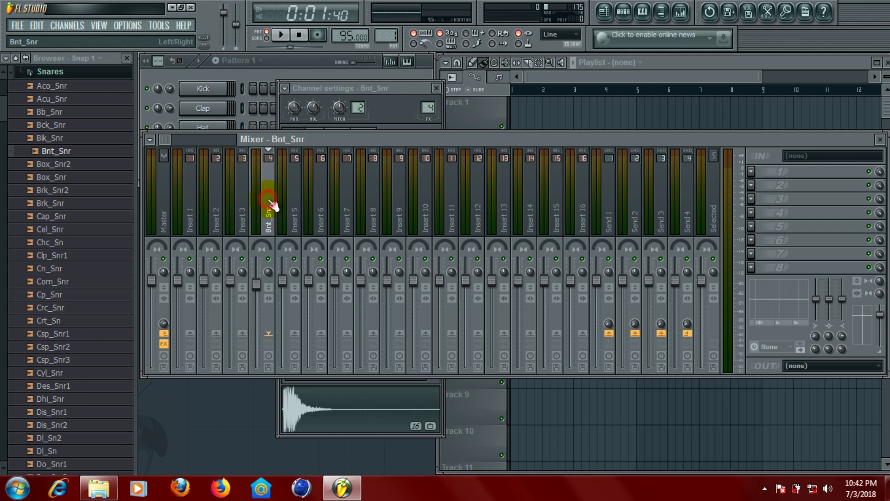
pyautogui.click(752, 172)
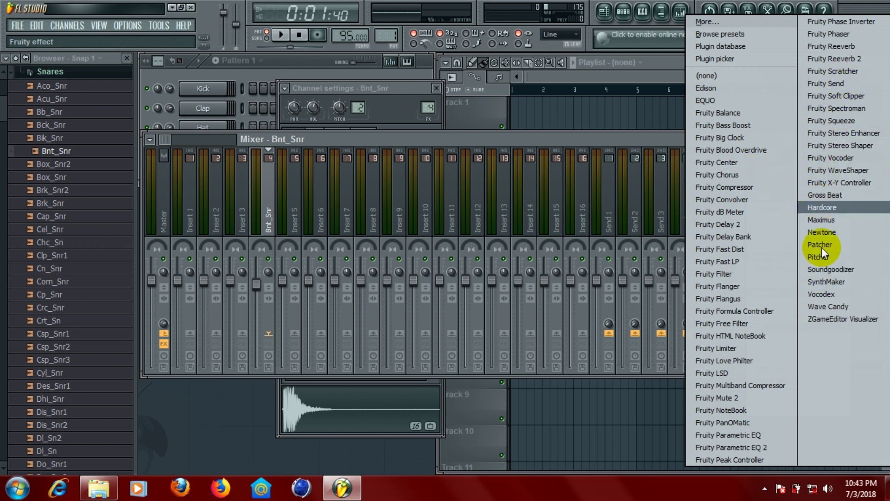
pyautogui.click(844, 59)
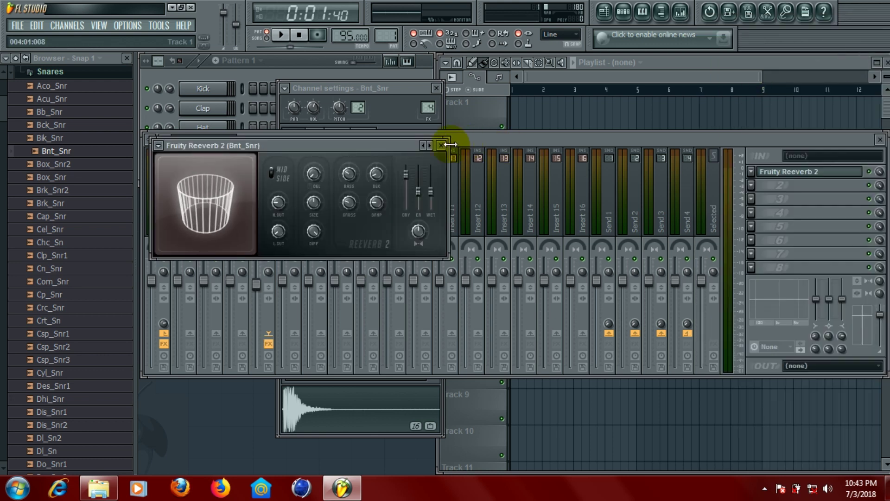
pyautogui.click(281, 35)
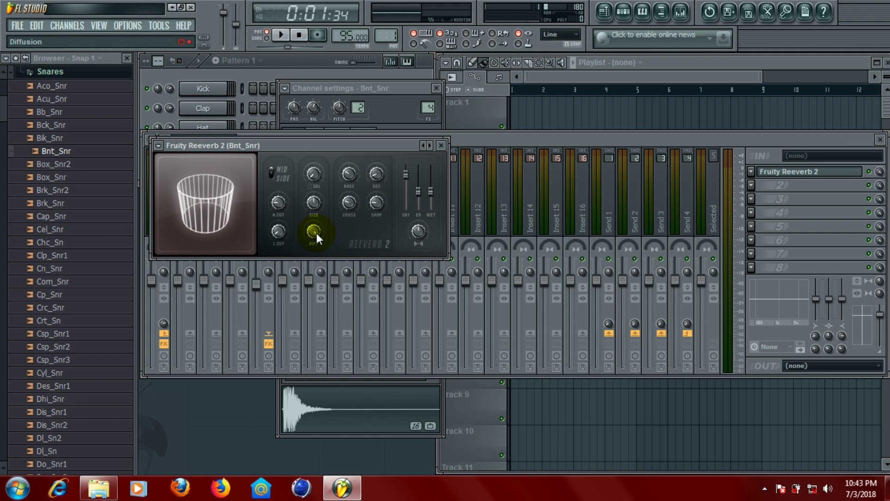
pyautogui.click(442, 146)
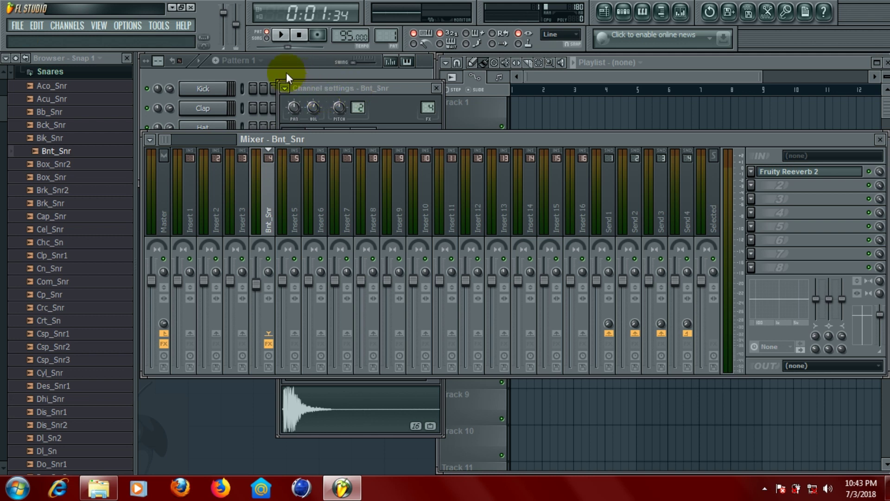
# Close the Bnt_Snr channel settings and move the mixer below the step sequencer so both are fully visible.
pyautogui.click(202, 109)
pyautogui.click(210, 147)
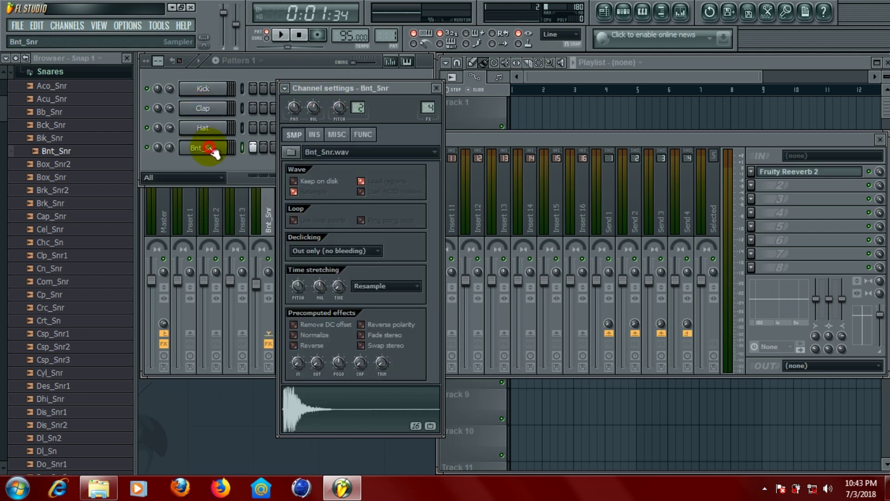
pyautogui.click(212, 149)
pyautogui.click(213, 150)
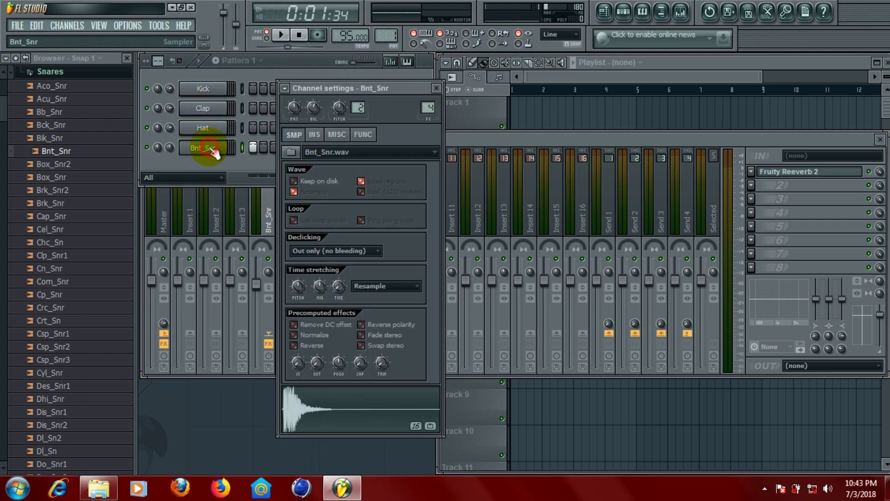
pyautogui.click(435, 88)
pyautogui.moveTo(483, 140); pyautogui.dragTo(484, 193)
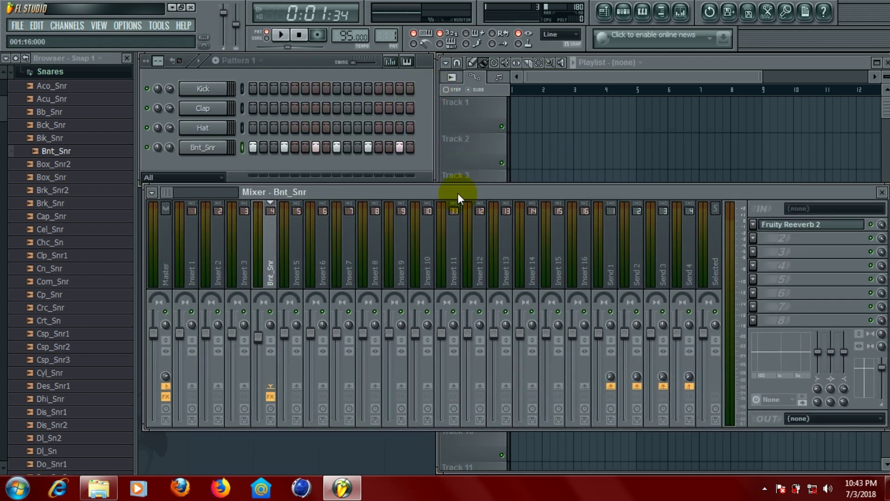
# Replace the Kick channel with the Purity plugin.
pyautogui.click(199, 92)
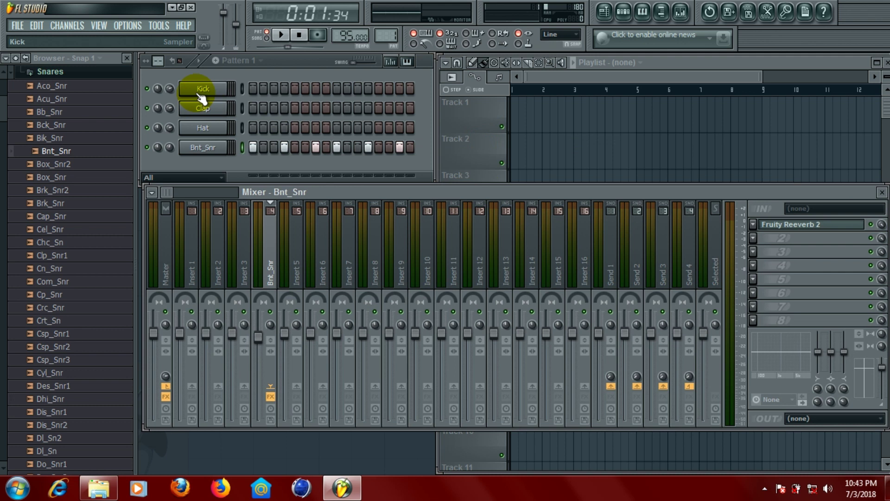
pyautogui.rightClick(198, 94)
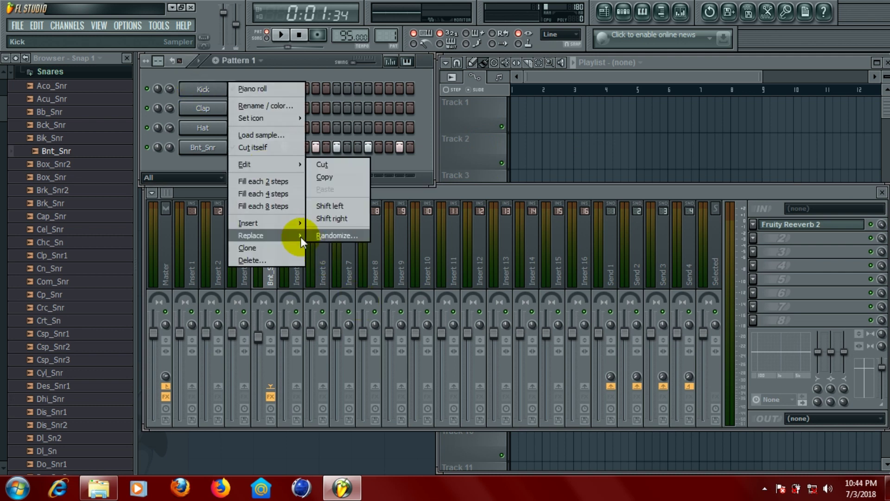
pyautogui.moveTo(299, 236)
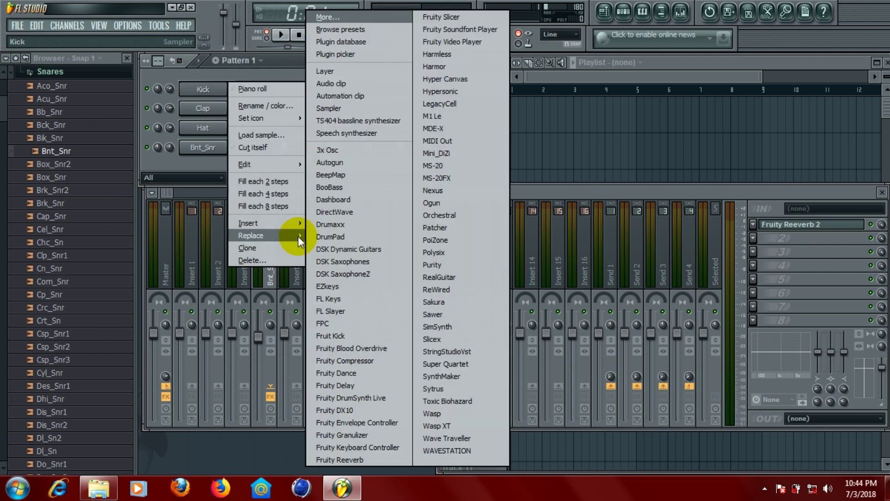
pyautogui.click(450, 263)
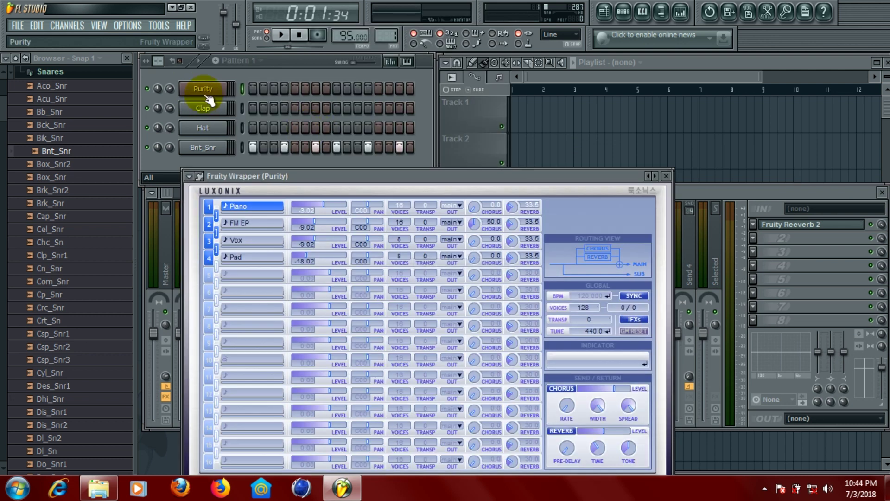
# Open the Purity channel's settings, close its plugin window and look through the channel options.
pyautogui.click(205, 93)
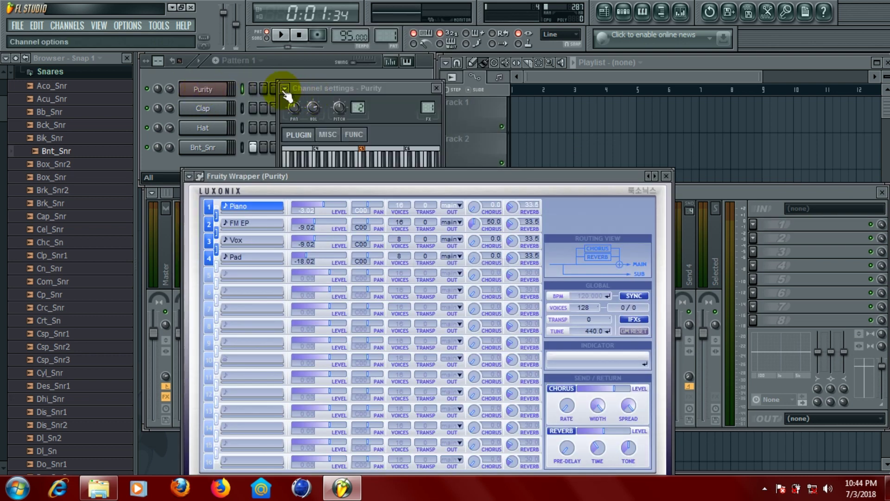
pyautogui.click(666, 176)
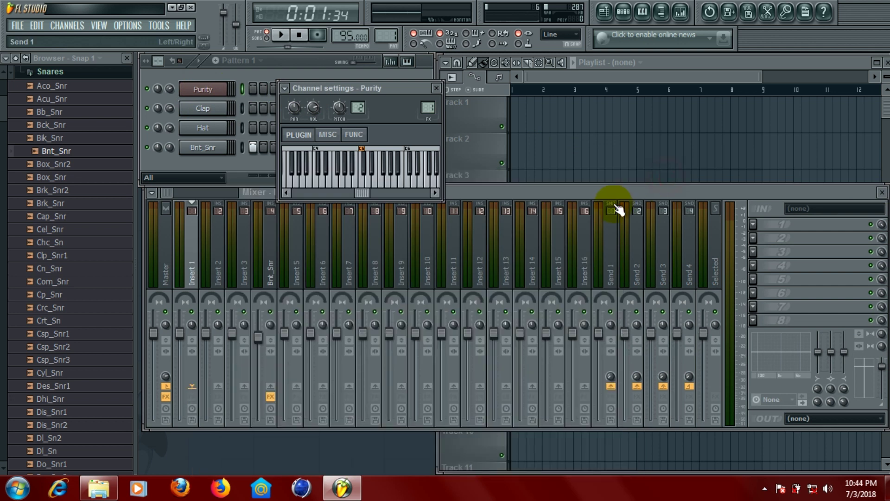
pyautogui.click(285, 89)
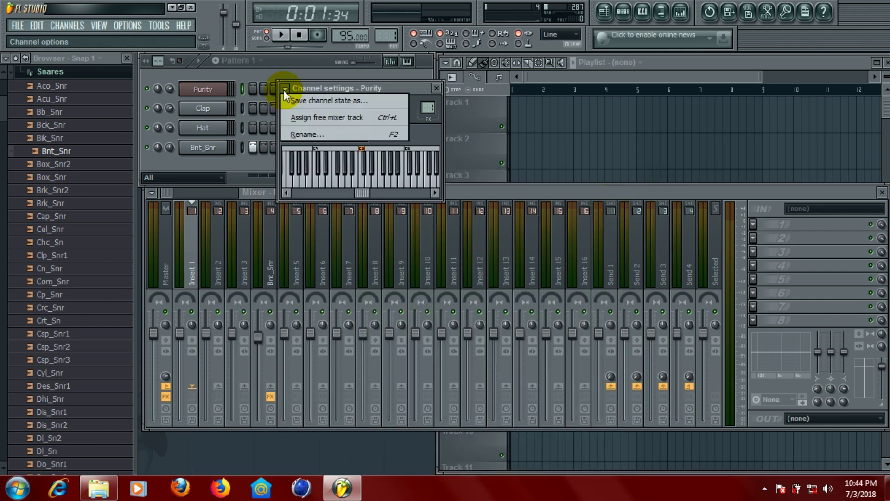
pyautogui.click(302, 86)
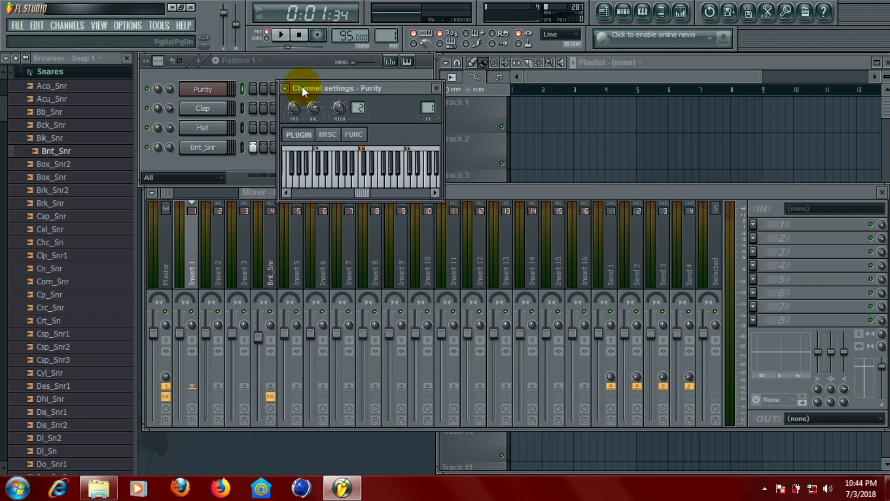
# Bring the mixer in front of the Purity plugin and link the selected Purity channel to the Insert 1 mixer track.
pyautogui.click(507, 193)
pyautogui.moveTo(507, 193)
pyautogui.mouseDown()
pyautogui.moveTo(515, 195)
pyautogui.moveTo(499, 201)
pyautogui.mouseUp()
pyautogui.click(221, 88)
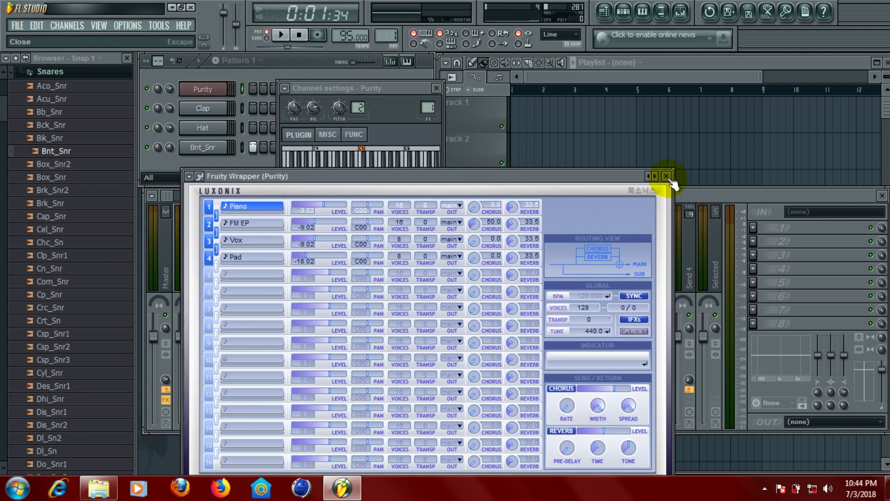
pyautogui.click(679, 195)
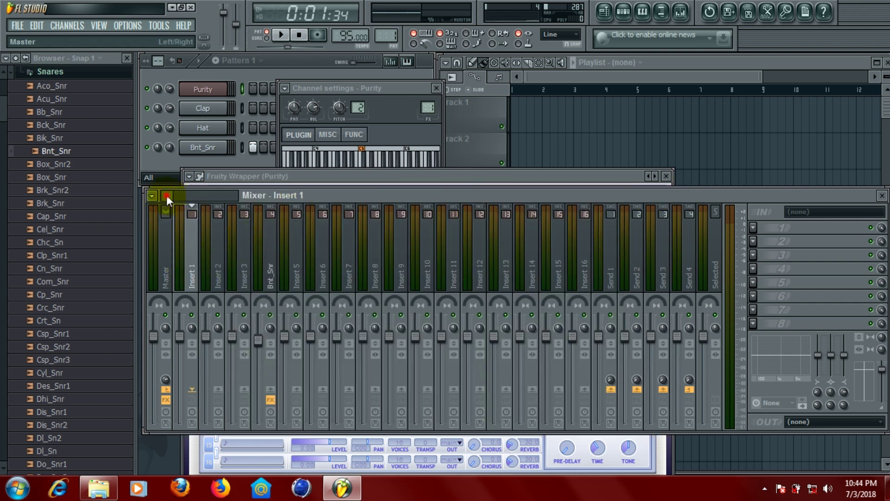
pyautogui.click(195, 267)
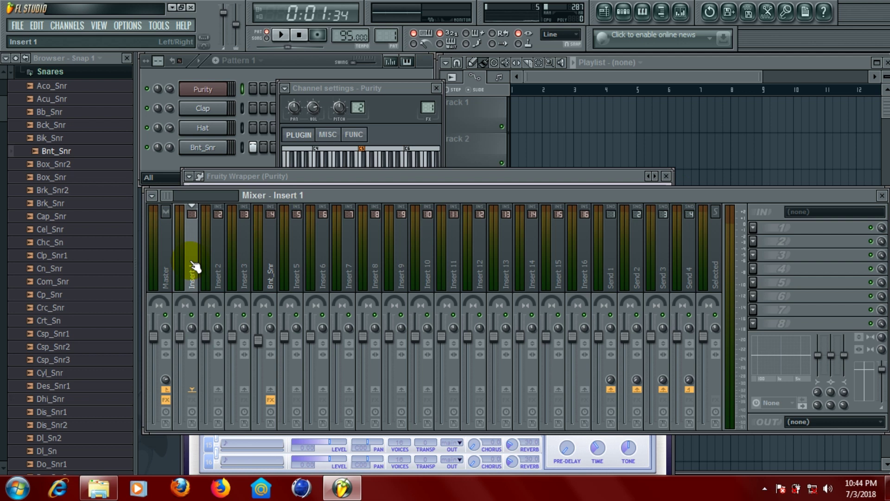
pyautogui.rightClick(192, 268)
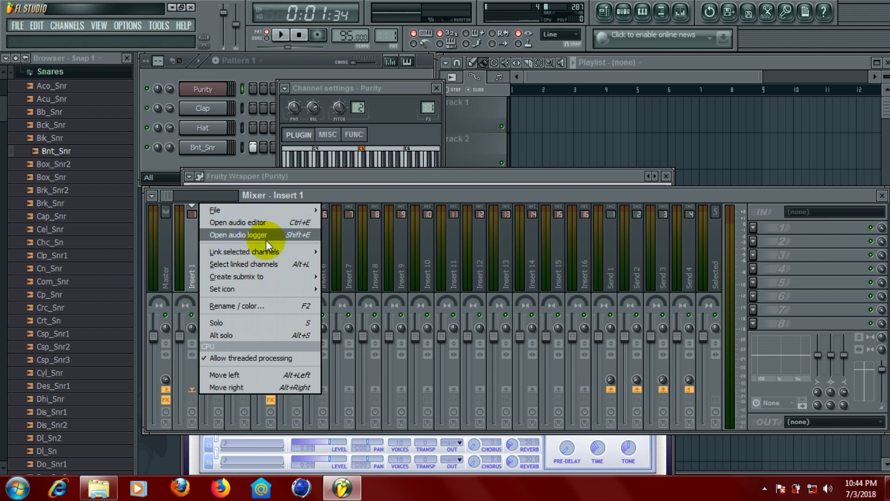
pyautogui.moveTo(255, 251)
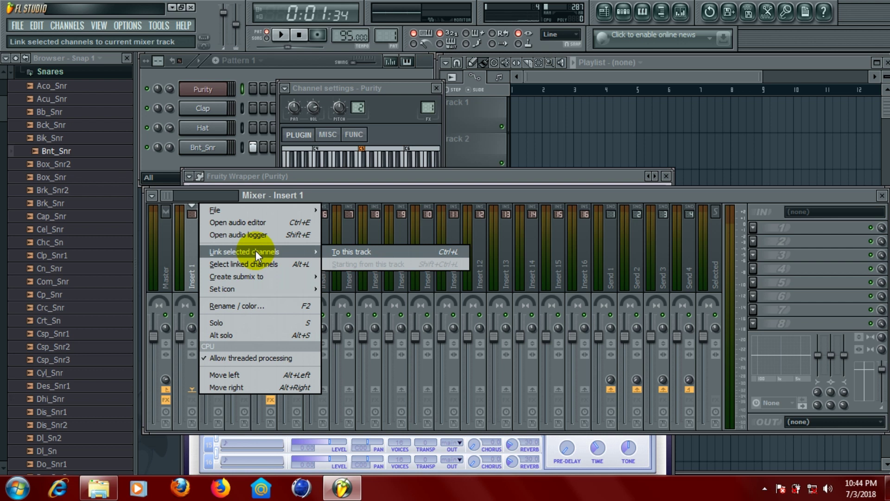
pyautogui.click(331, 252)
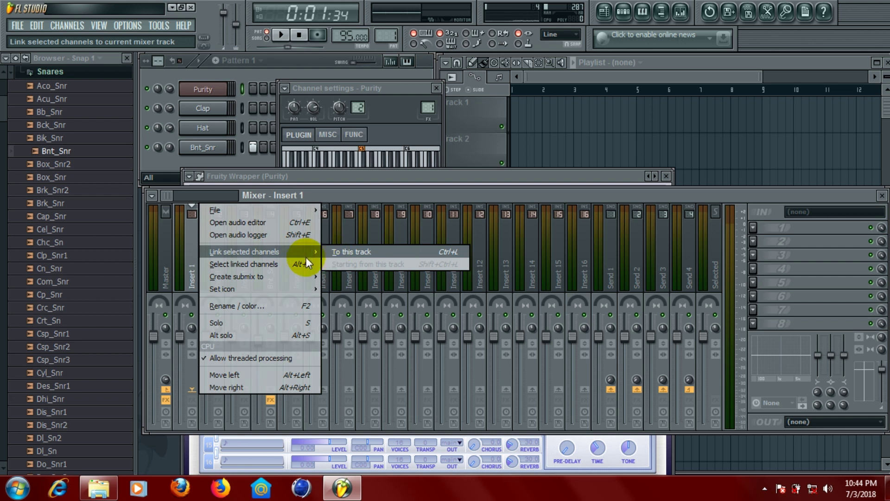
pyautogui.click(353, 251)
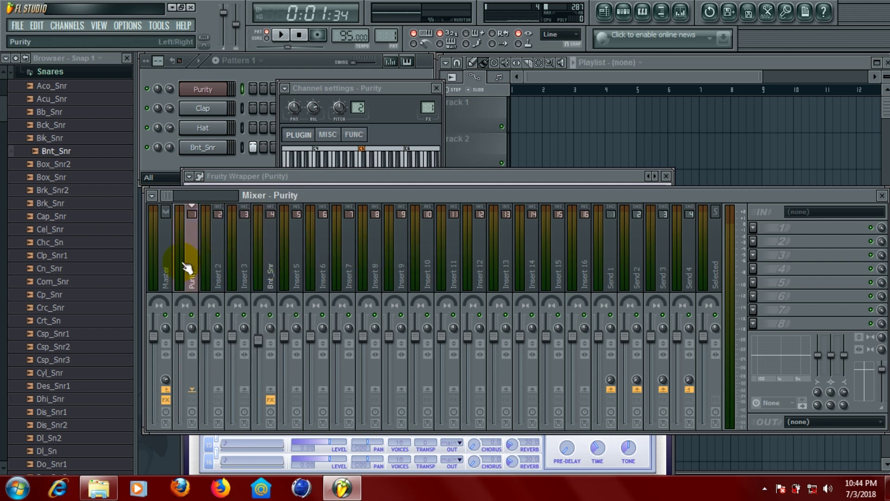
# Add a one-bar C5 note at the start of bar 1 in the Purity channel's piano roll and close it.
pyautogui.click(217, 92)
pyautogui.rightClick(216, 93)
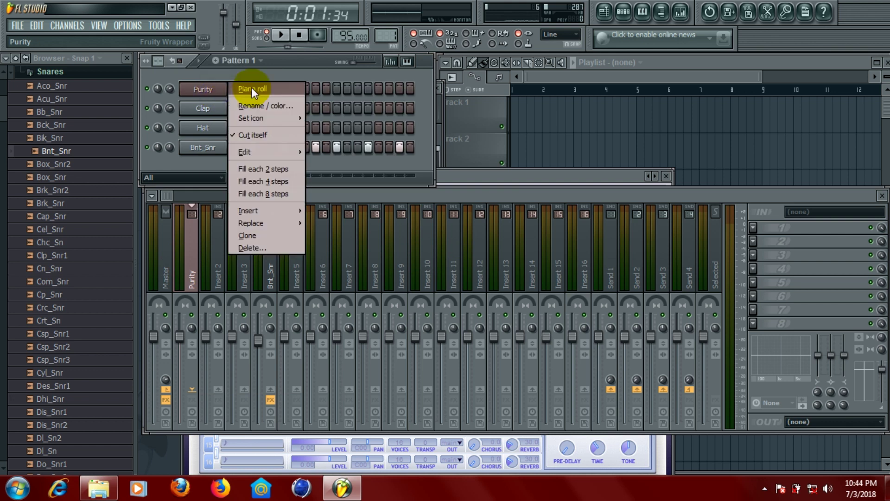
pyautogui.click(252, 87)
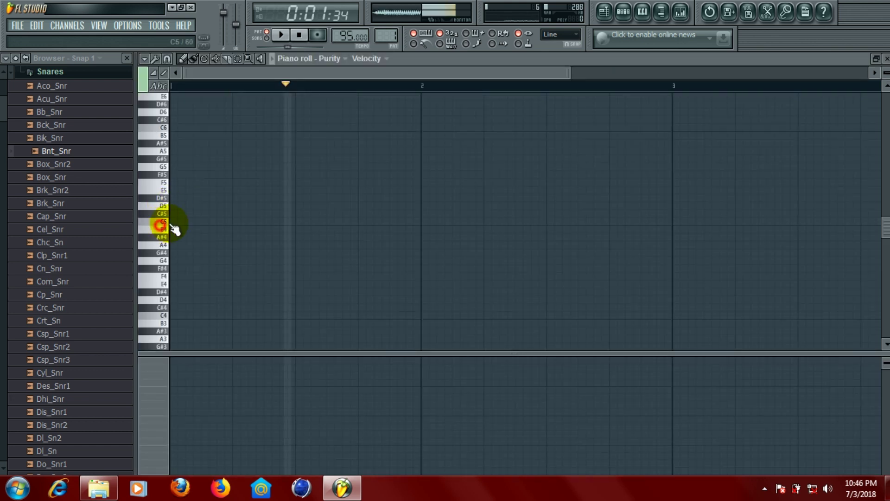
pyautogui.click(175, 222)
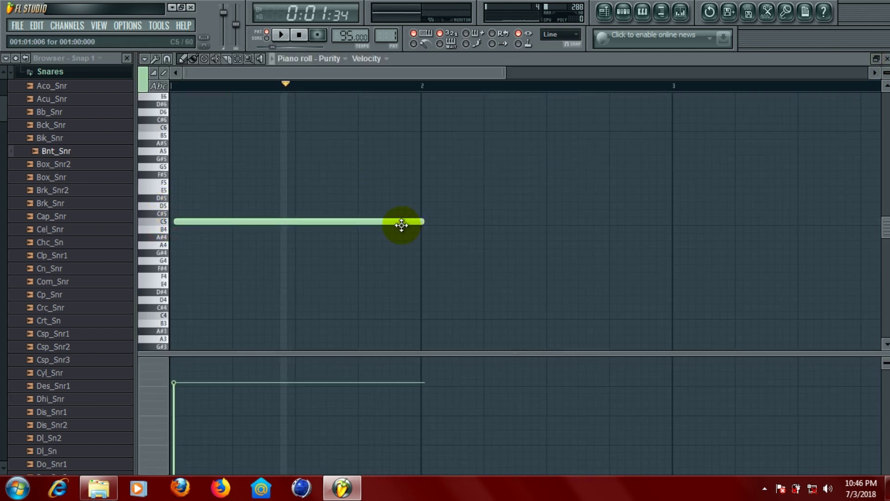
pyautogui.moveTo(401, 222); pyautogui.dragTo(370, 222)
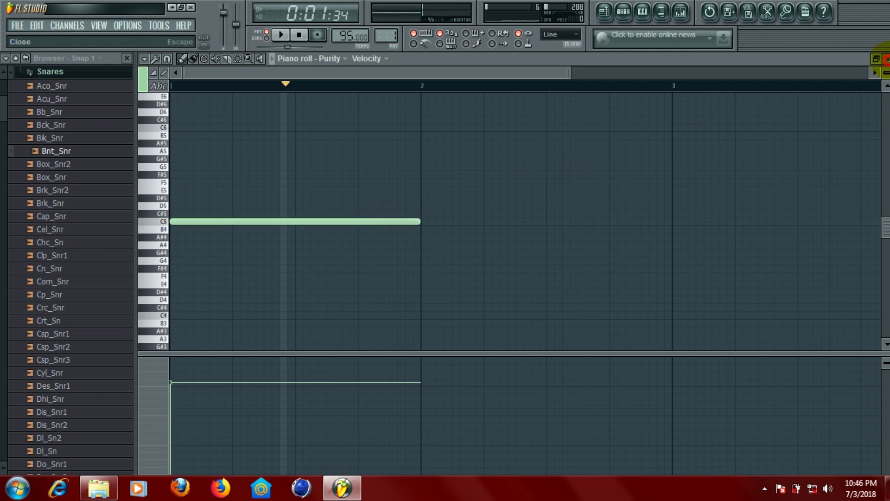
pyautogui.click(886, 58)
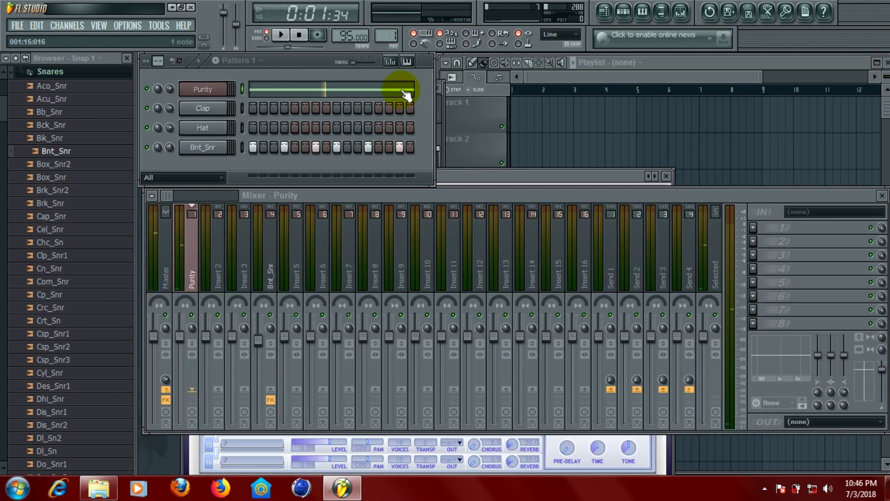
# Play the pattern, mute the Bnt_Snr mixer track and play the pattern again.
pyautogui.click(281, 36)
pyautogui.click(281, 36)
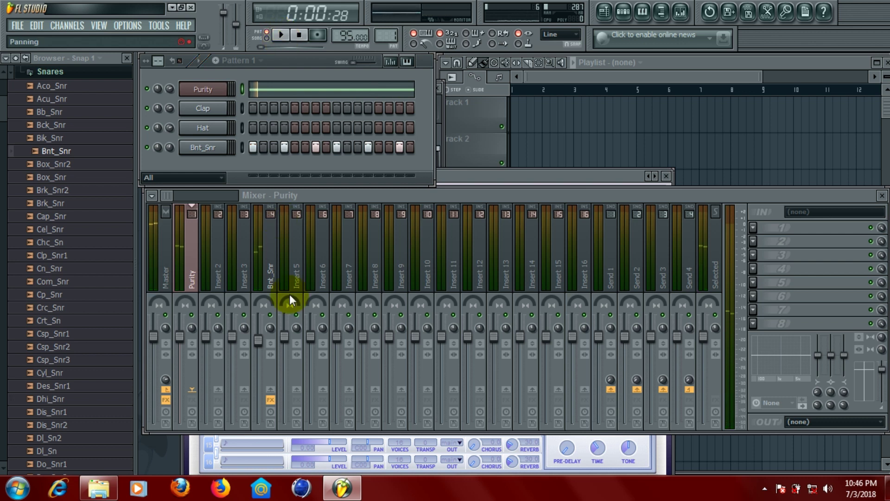
pyautogui.click(270, 315)
pyautogui.click(280, 38)
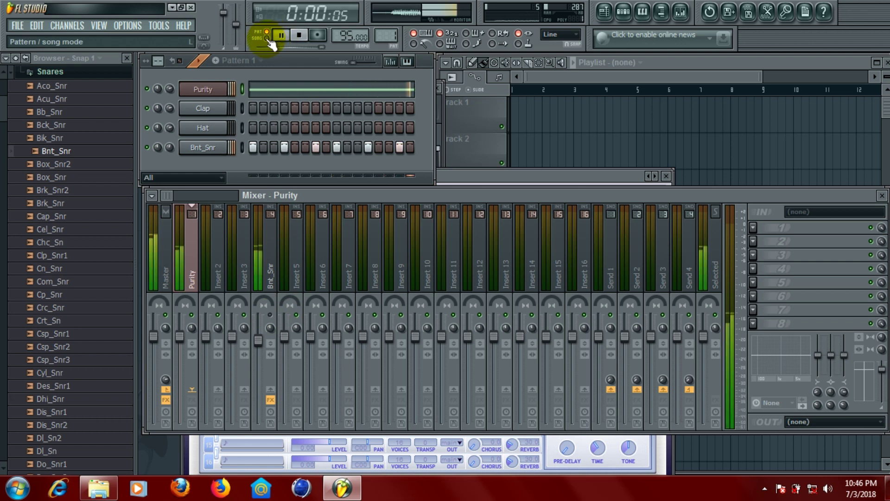
pyautogui.click(281, 37)
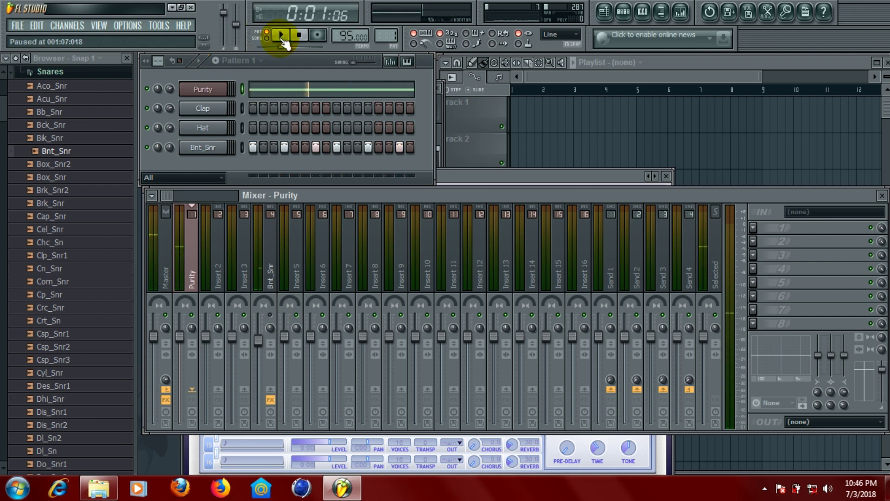
# Pan the Purity mixer track 98% left, lower its fader and play the result in pattern mode.
pyautogui.click(196, 281)
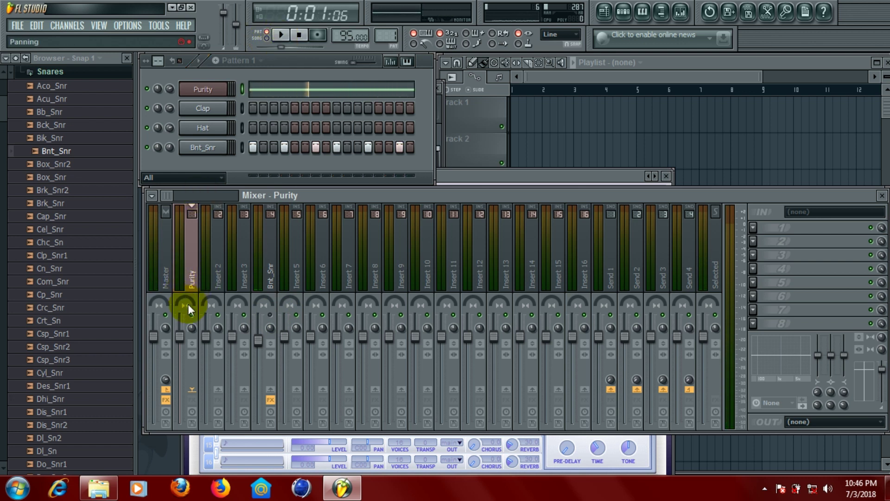
pyautogui.moveTo(188, 296); pyautogui.dragTo(179, 356)
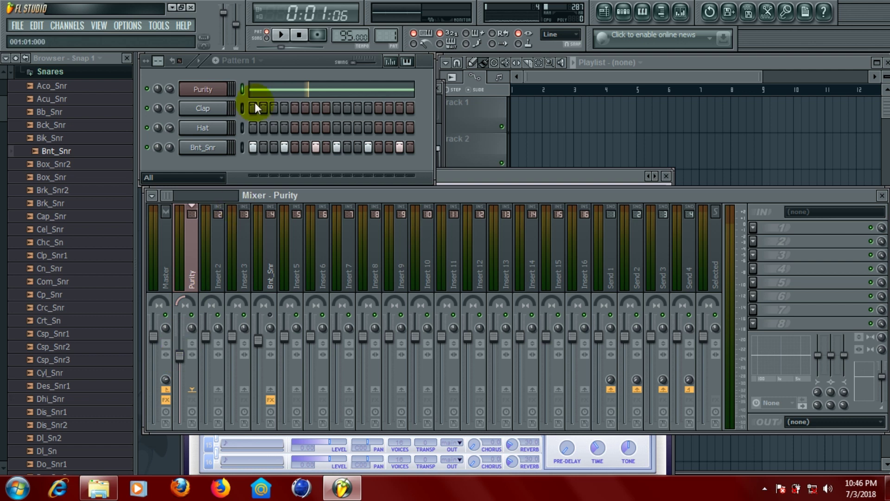
pyautogui.click(283, 37)
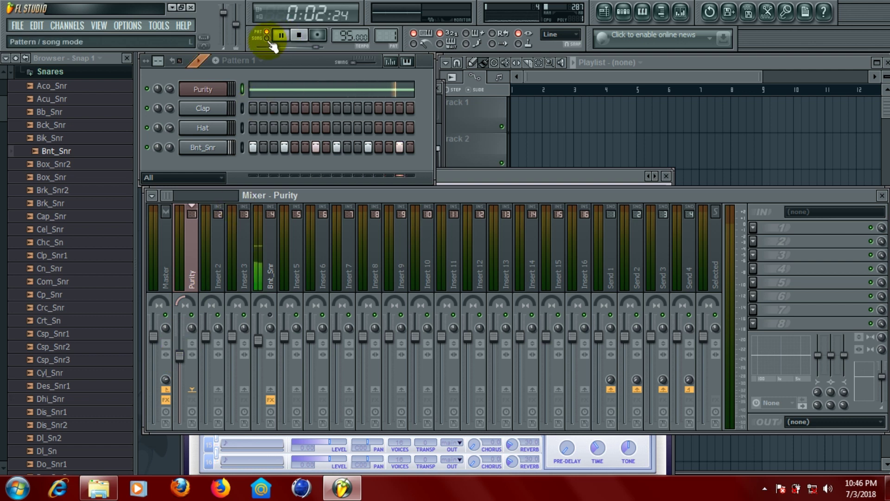
pyautogui.click(267, 39)
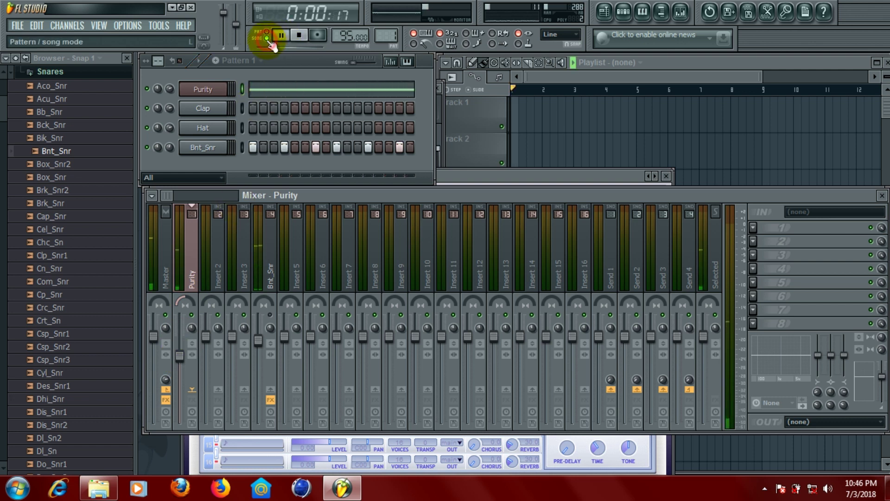
pyautogui.click(266, 32)
pyautogui.click(281, 35)
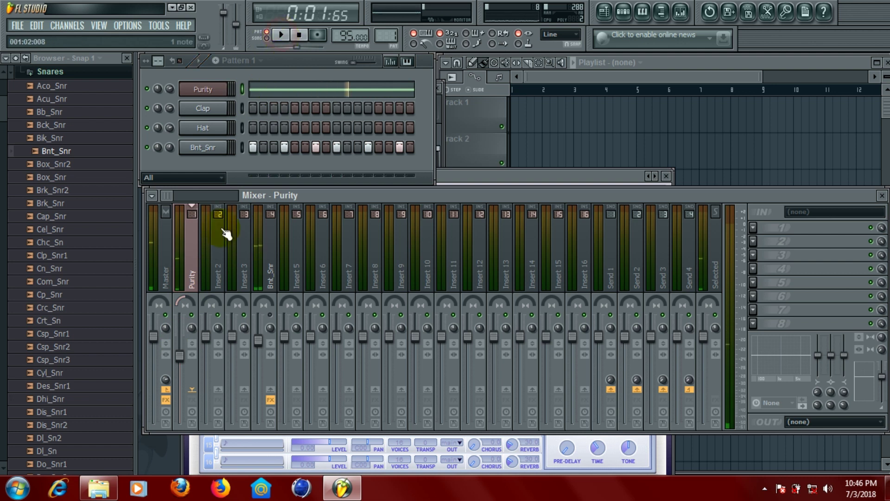
# Reset the Purity mixer track's panning to centre and select the Master track.
pyautogui.rightClick(187, 297)
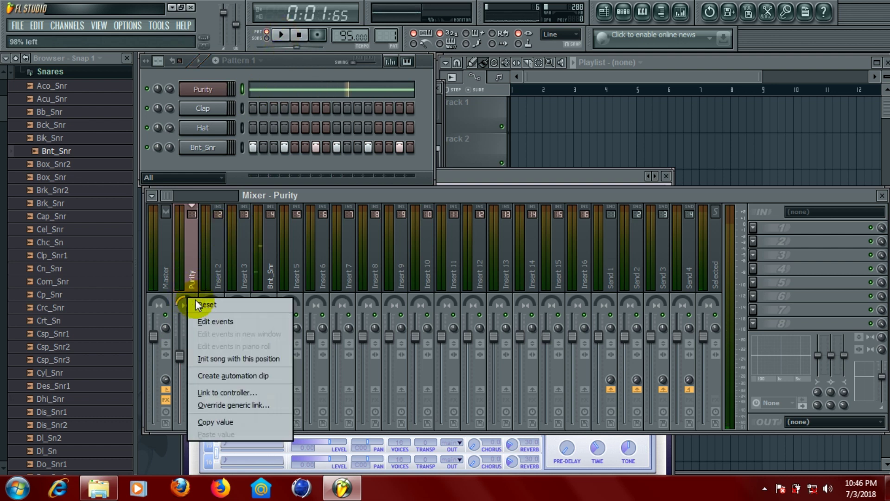
pyautogui.click(195, 302)
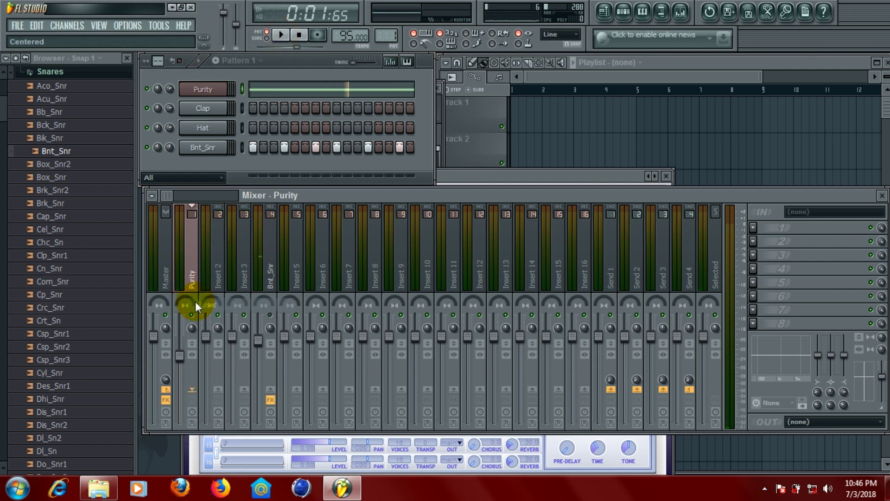
pyautogui.click(170, 263)
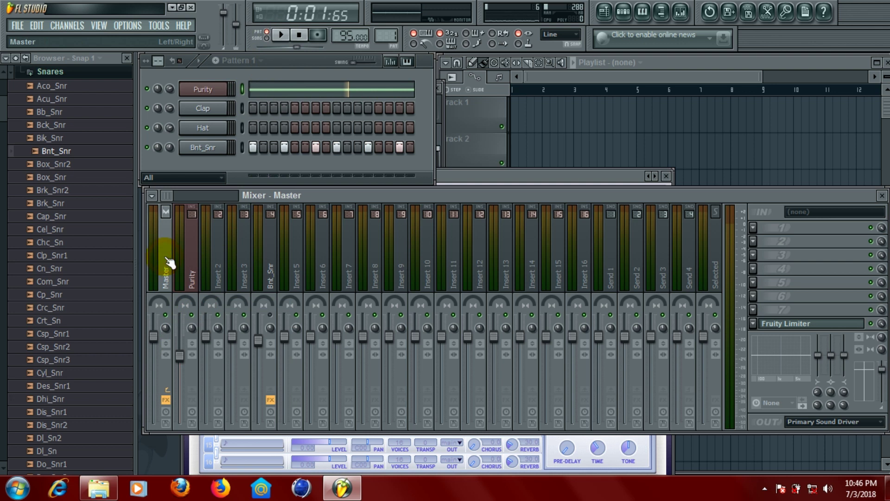
# Clone the Bnt_Snr channel in Pattern 1, and clone the resulting copy once more.
pyautogui.click(301, 62)
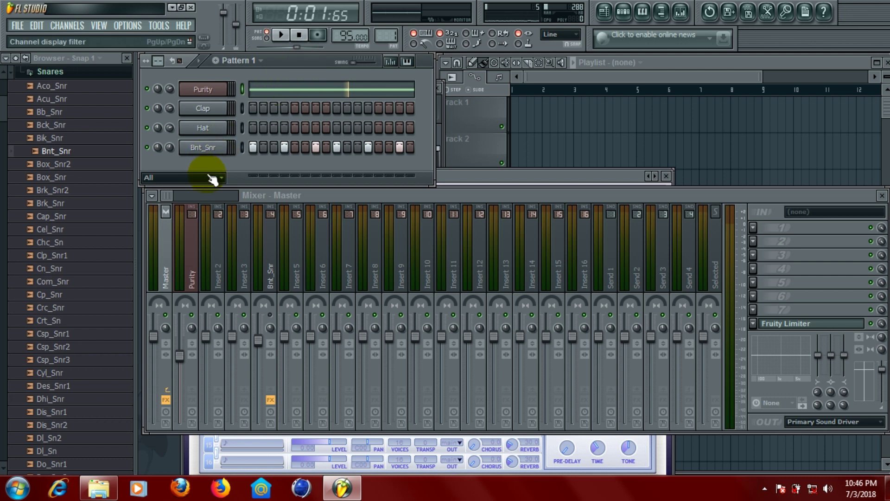
pyautogui.click(215, 149)
pyautogui.rightClick(216, 149)
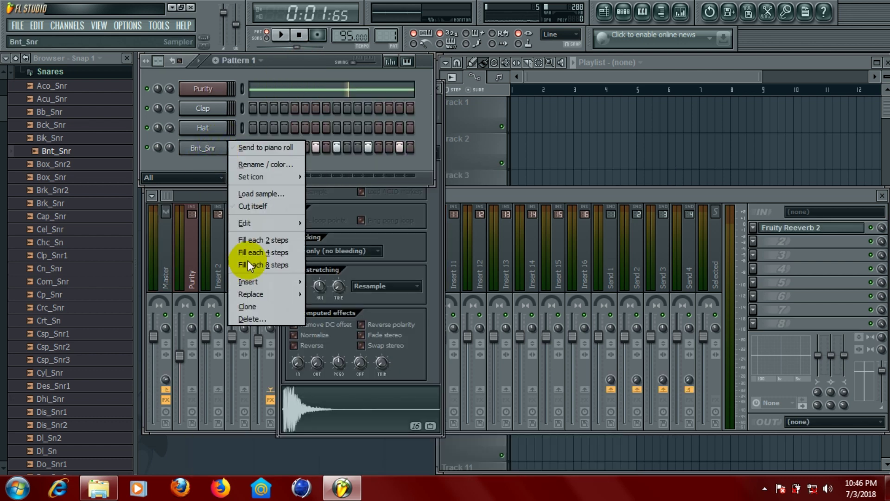
pyautogui.click(244, 306)
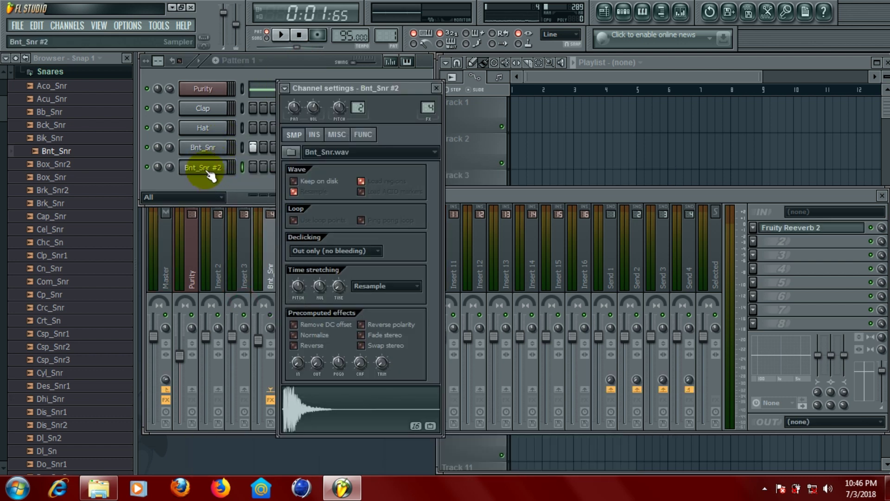
pyautogui.rightClick(210, 173)
pyautogui.click(265, 323)
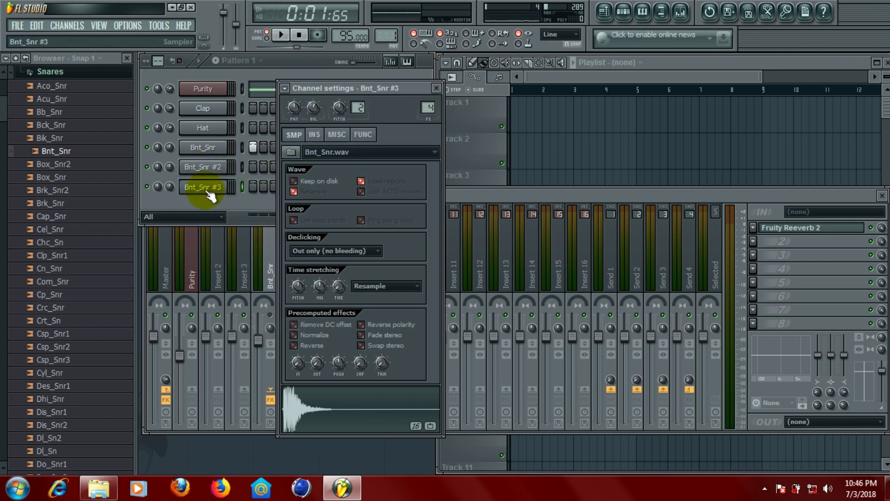
# Replace the Bnt_Snr #3 channel with the Mini_DiZi plugin.
pyautogui.rightClick(207, 190)
pyautogui.moveTo(278, 333)
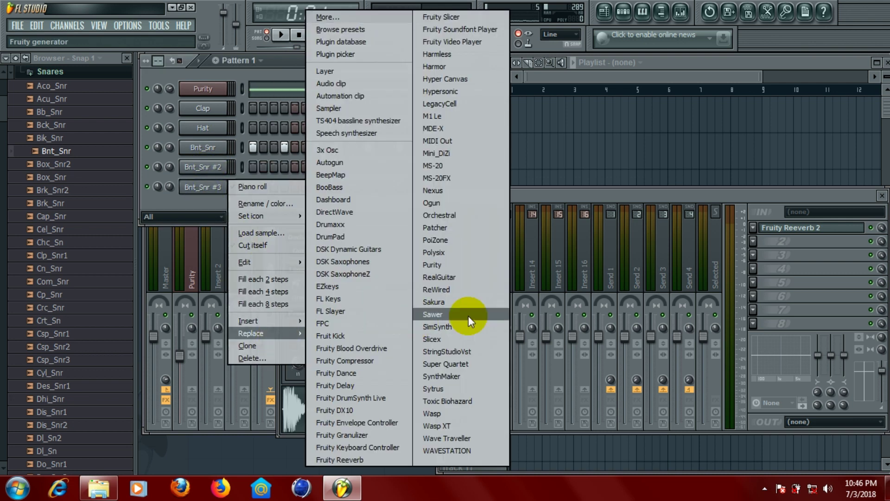
pyautogui.click(443, 153)
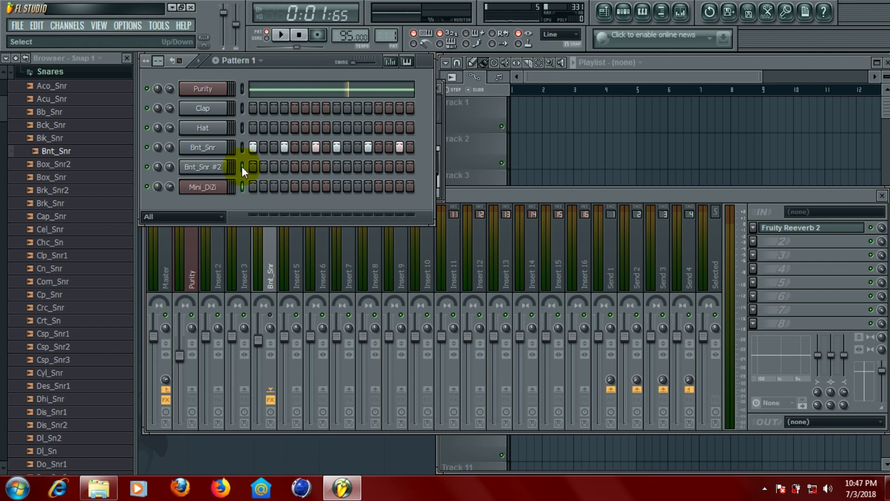
# Select all channels in the step sequencer and bring the mixer forward, shifted away from the browser.
pyautogui.click(245, 89)
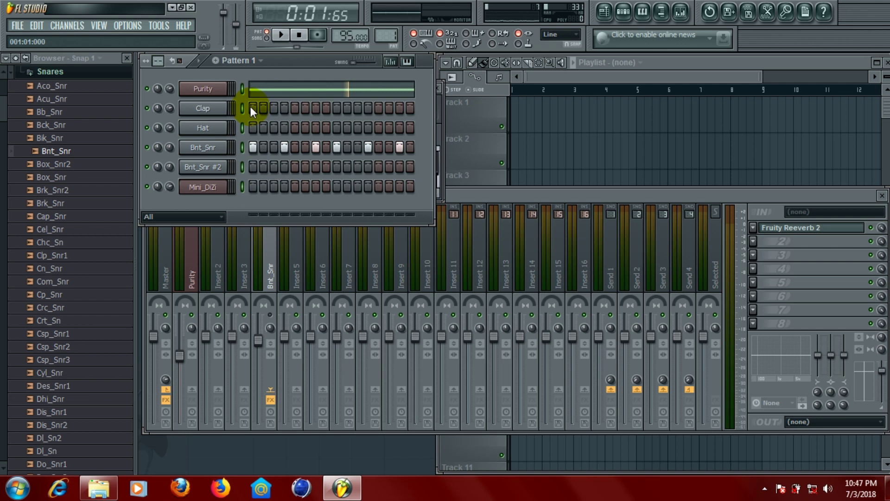
pyautogui.doubleClick(466, 194)
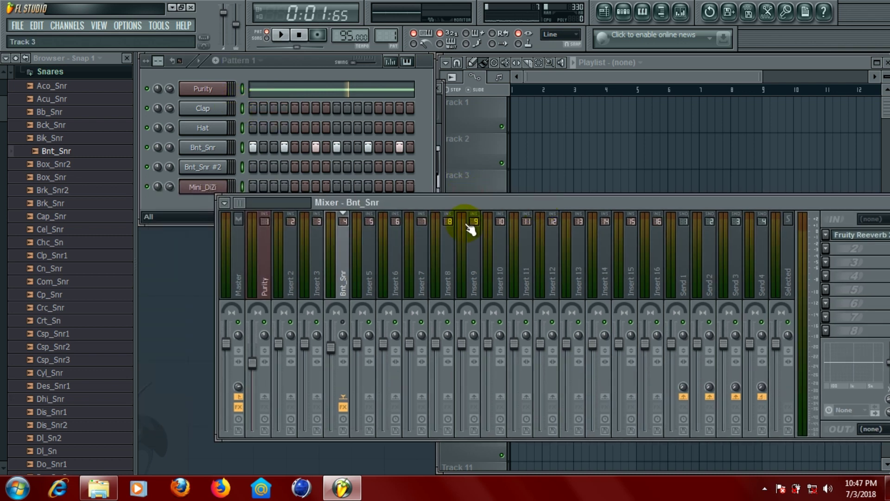
# Link all selected channels to consecutive mixer tracks, starting from the Insert 5 track.
pyautogui.click(374, 289)
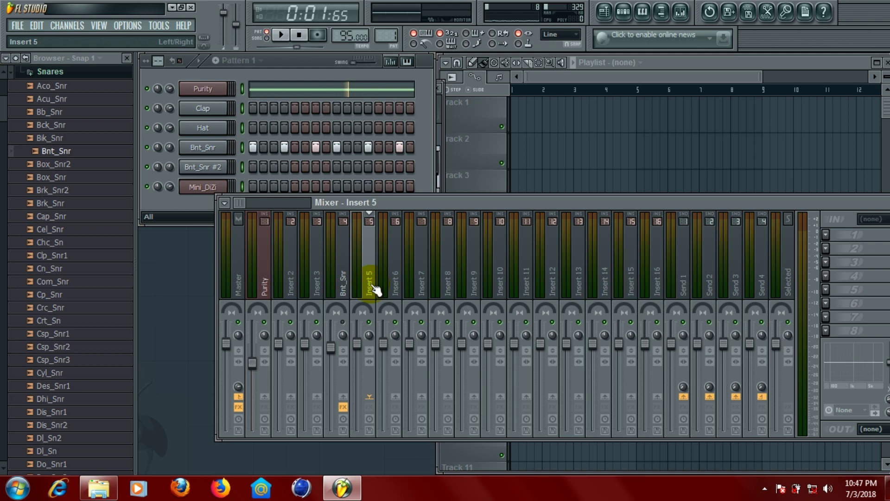
pyautogui.rightClick(371, 287)
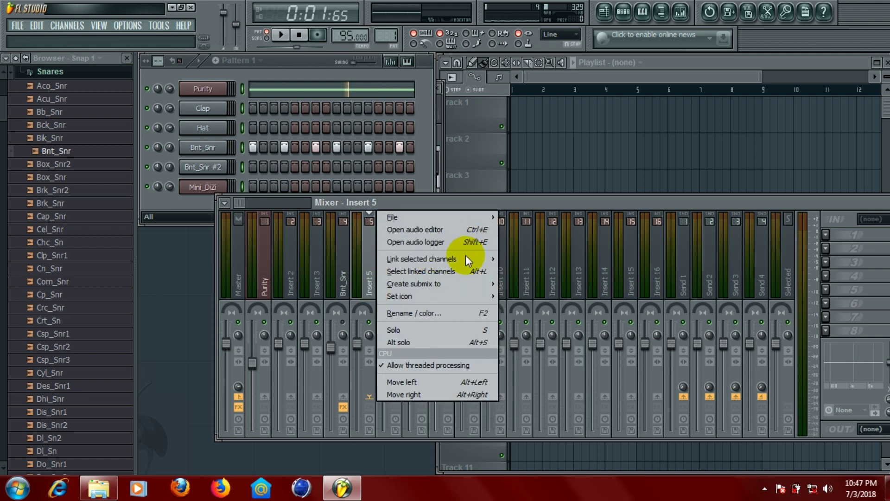
pyautogui.moveTo(463, 260)
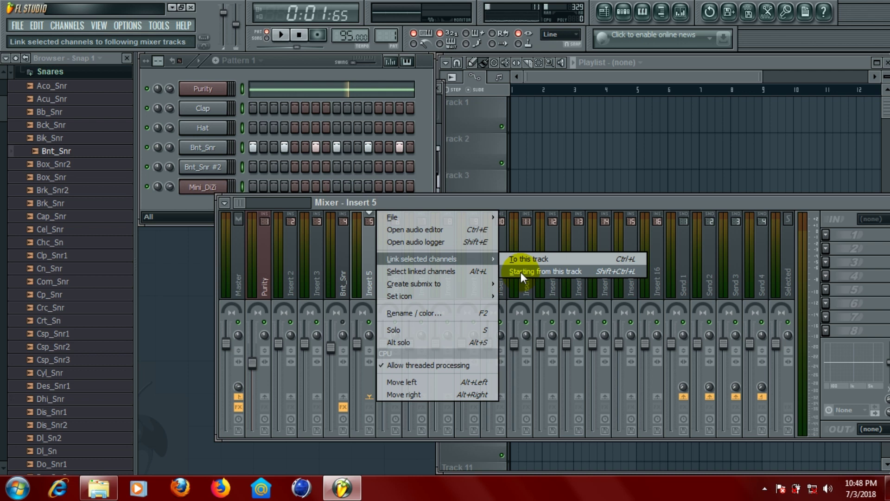
pyautogui.click(521, 272)
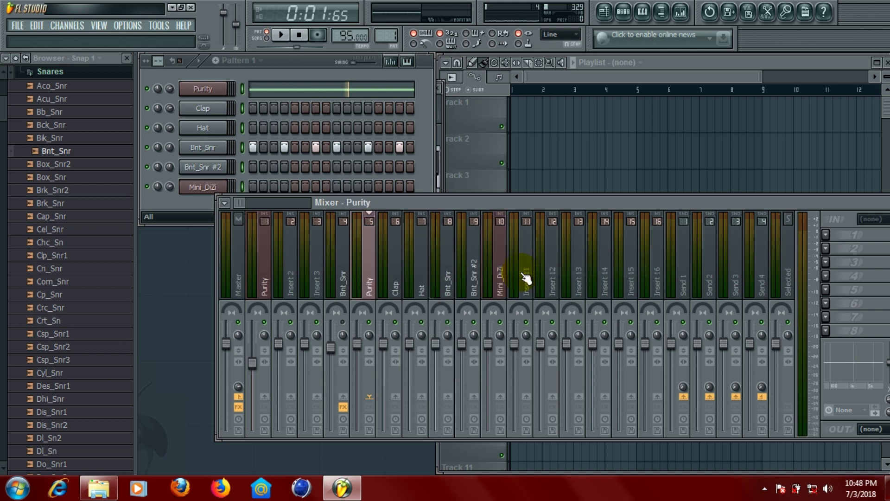
# Go through the newly linked mixer tracks one by one, from Purity on track 5 to Mini_DiZi on track 10, ending on Bnt_Snr #2.
pyautogui.click(371, 278)
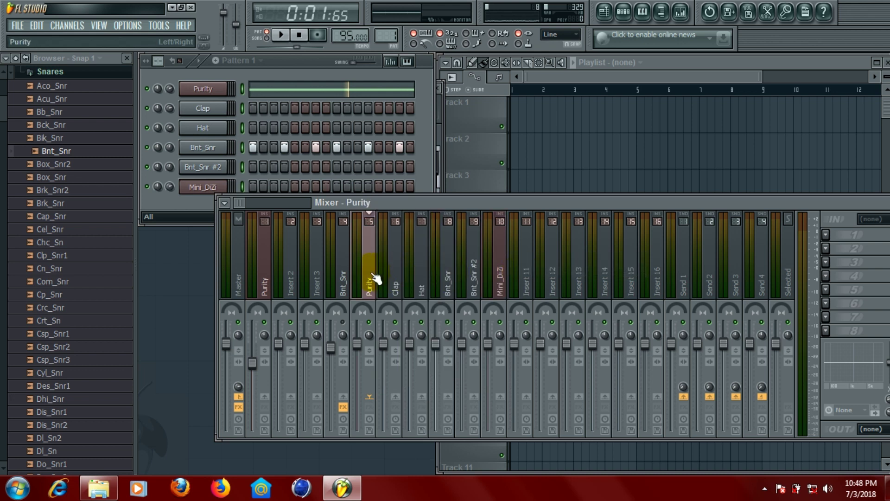
pyautogui.click(398, 289)
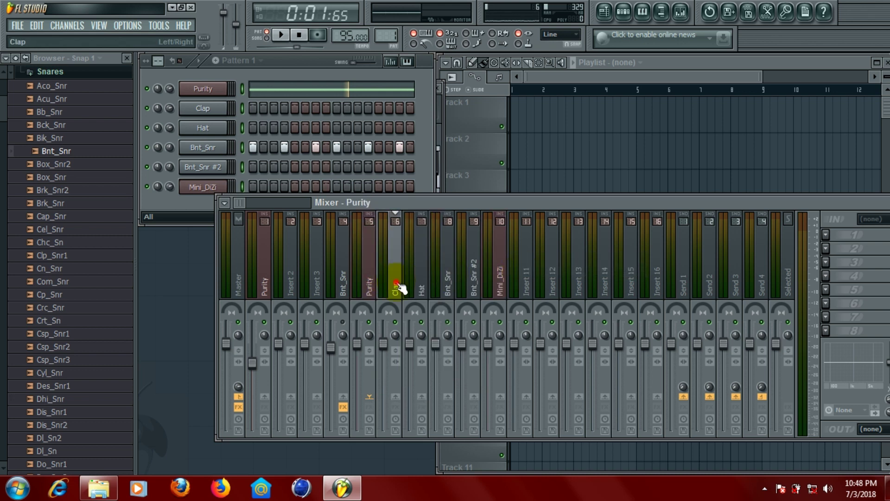
pyautogui.click(427, 291)
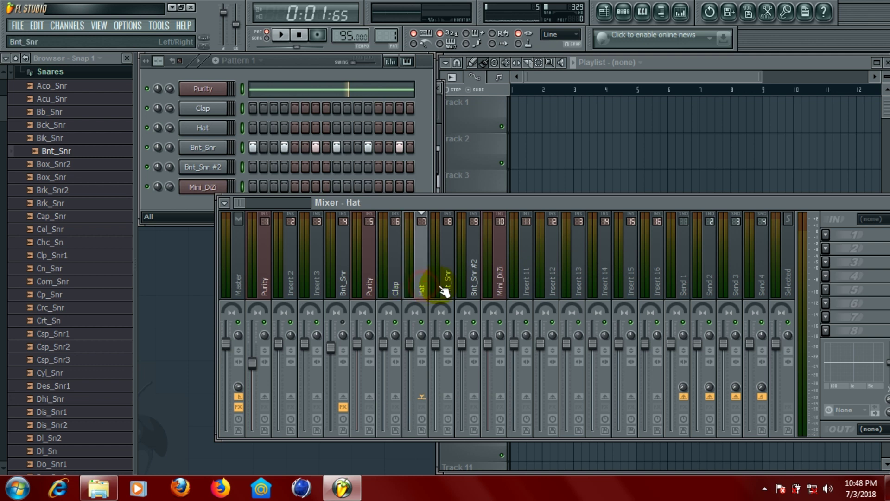
pyautogui.click(448, 285)
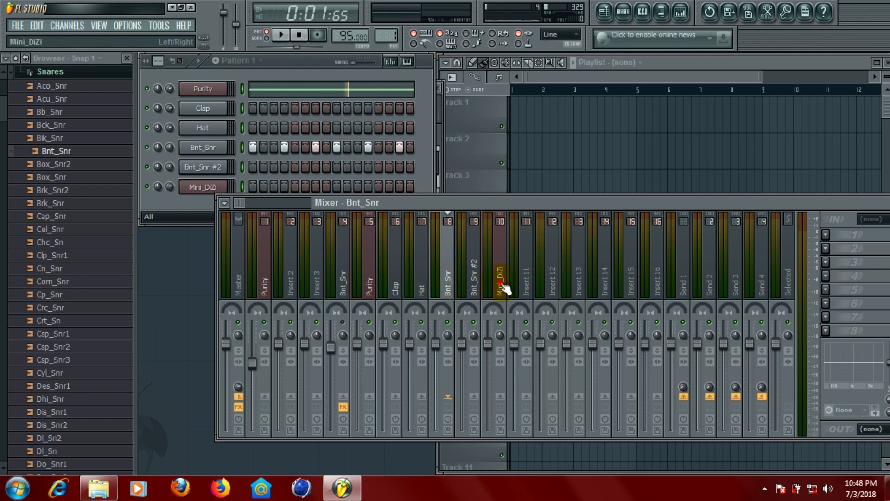
pyautogui.click(503, 287)
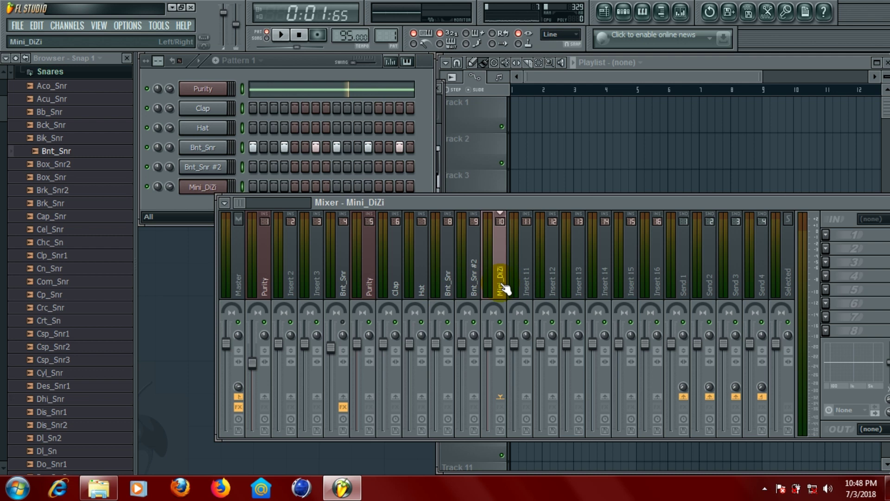
pyautogui.click(369, 280)
pyautogui.click(396, 284)
pyautogui.click(418, 281)
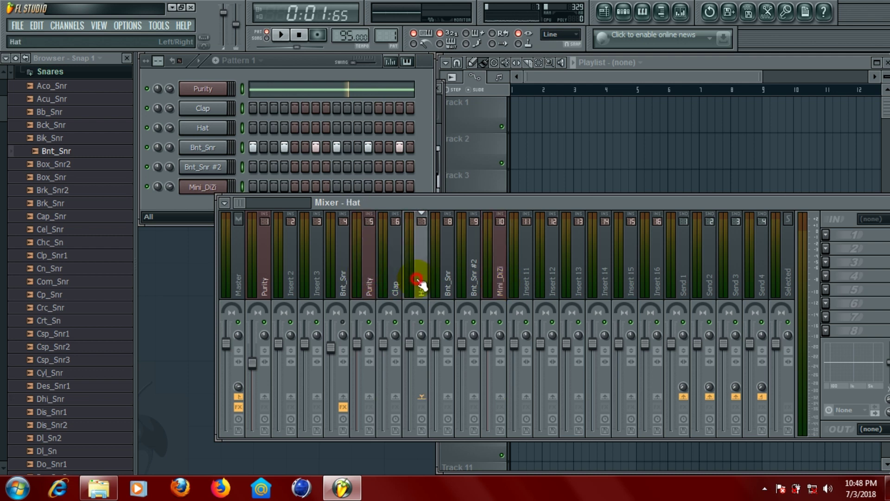
pyautogui.click(449, 284)
pyautogui.click(475, 283)
pyautogui.click(501, 285)
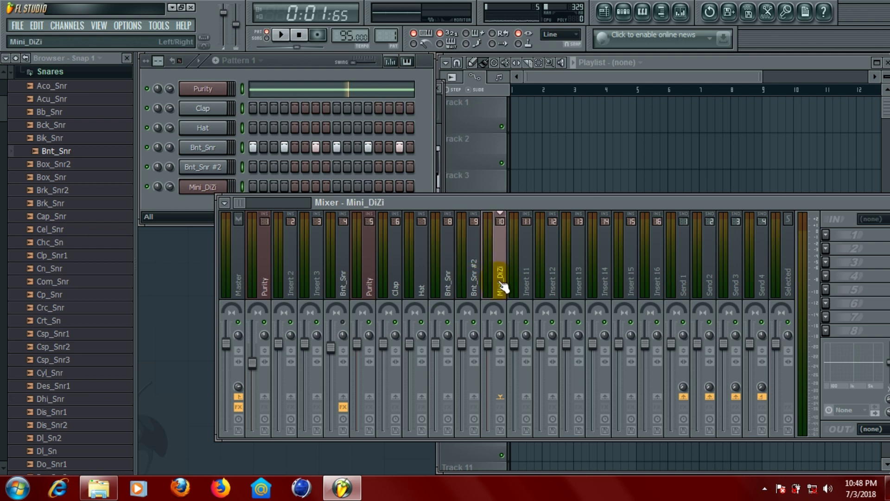
pyautogui.click(478, 283)
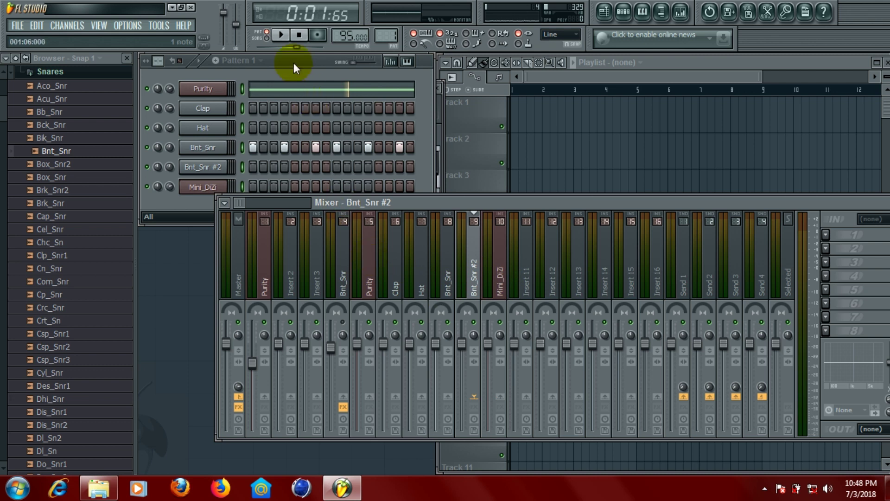
# Move the mixer over the step sequencer so that its full width, including the effect slots, fits on screen.
pyautogui.click(243, 89)
pyautogui.click(543, 207)
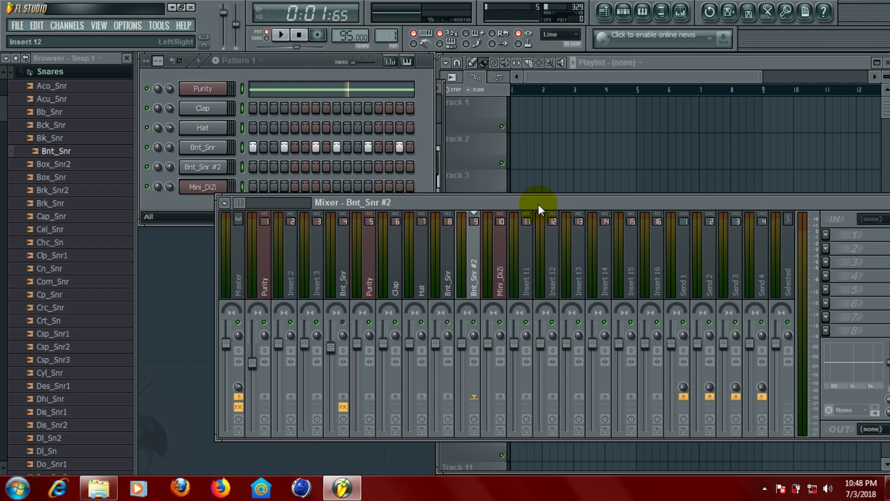
pyautogui.moveTo(538, 204); pyautogui.dragTo(468, 118)
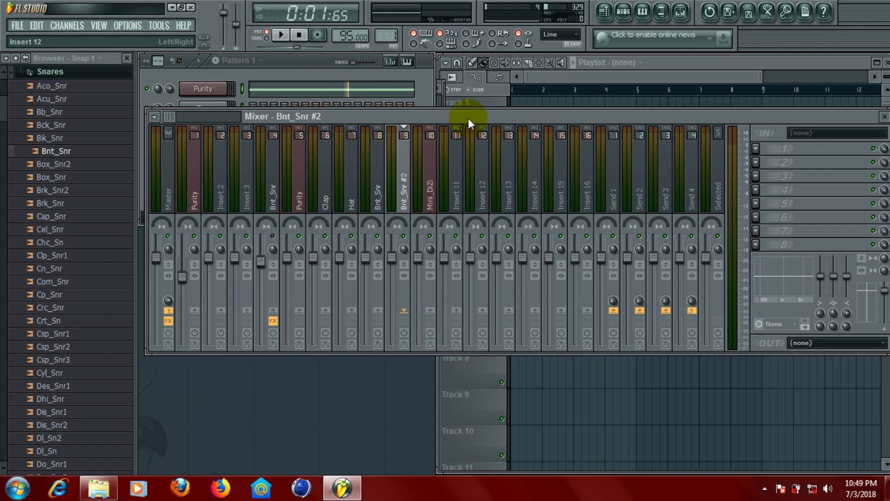
pyautogui.moveTo(495, 9)
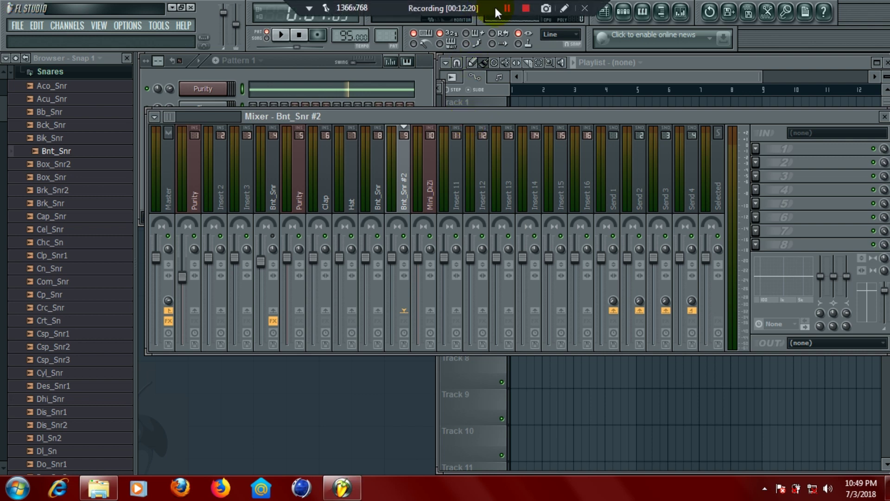